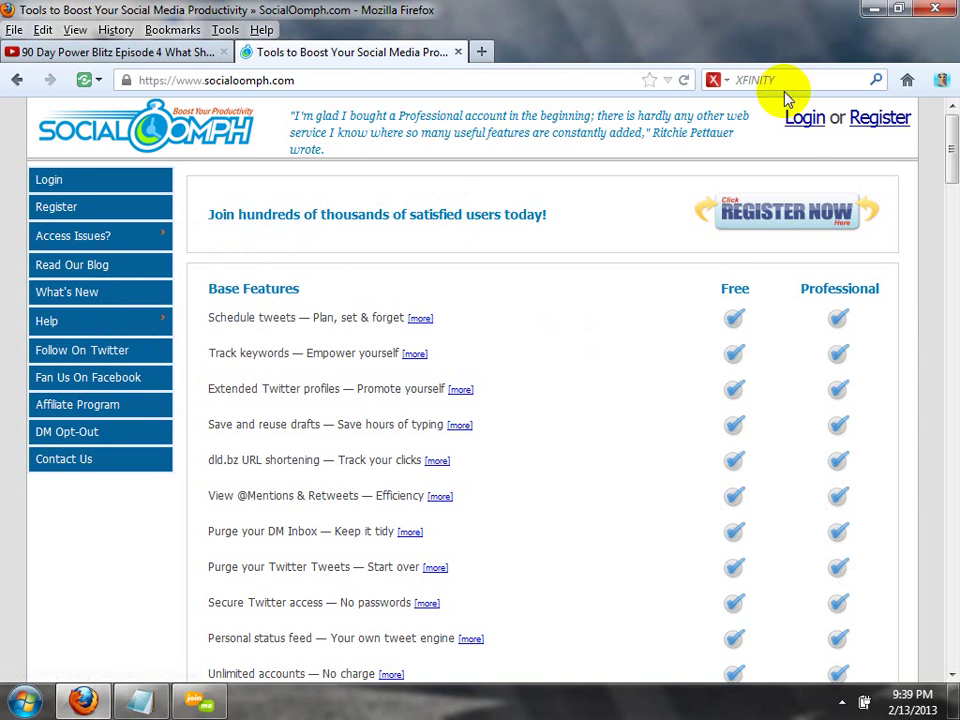
Go to SocialOomph's Login page from the top-right link and enter the account credentials.
left_click(803, 121)
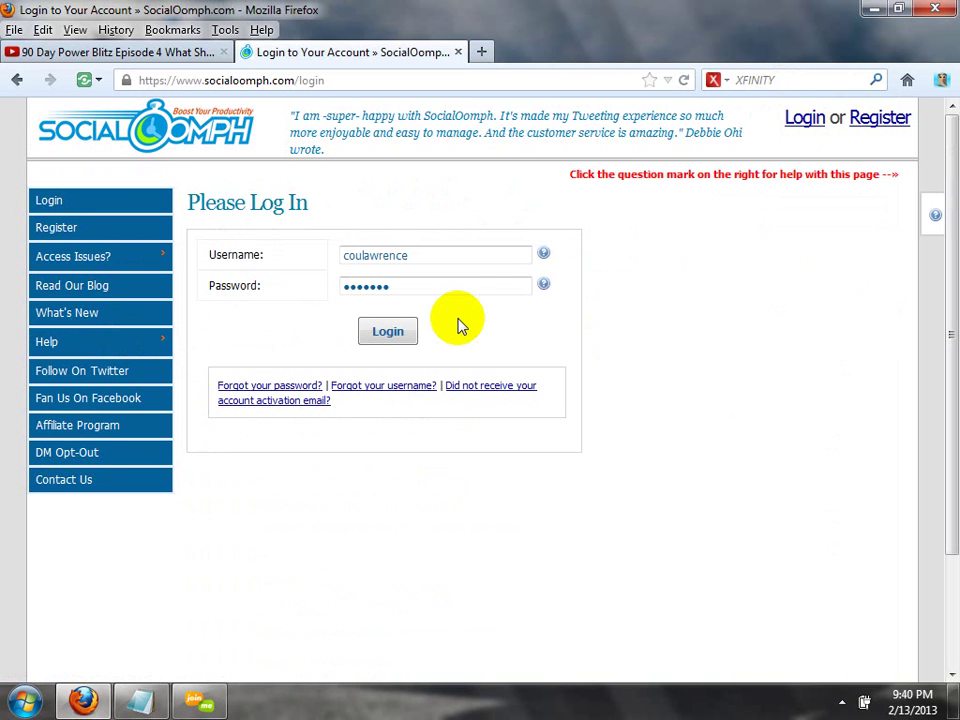
Sign in to SocialOomph and scroll slightly down the landing page's feature sections.
left_click(388, 333)
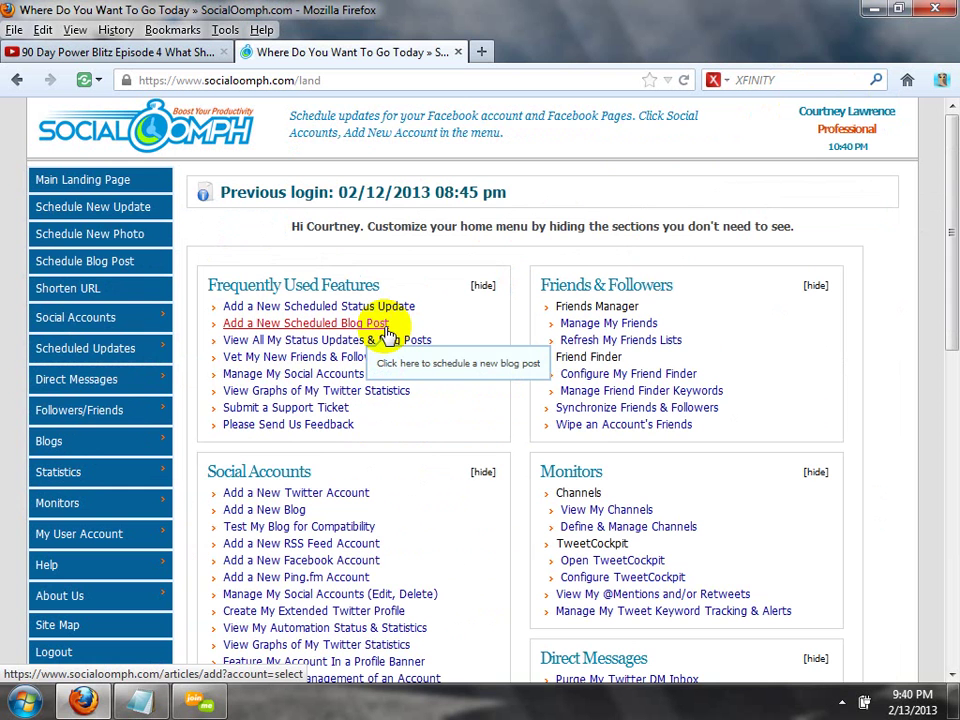
left_click(954, 153)
left_click_drag(954, 153, 949, 118)
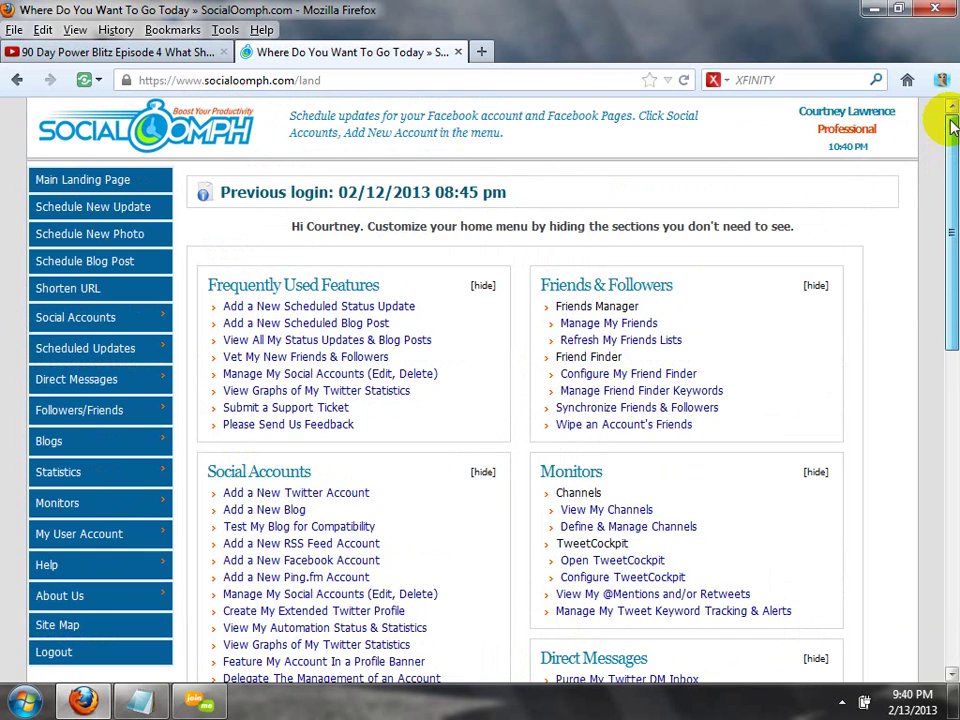
Load the twitter.com/90daypowerblitz profile in a new browser tab.
left_click(480, 51)
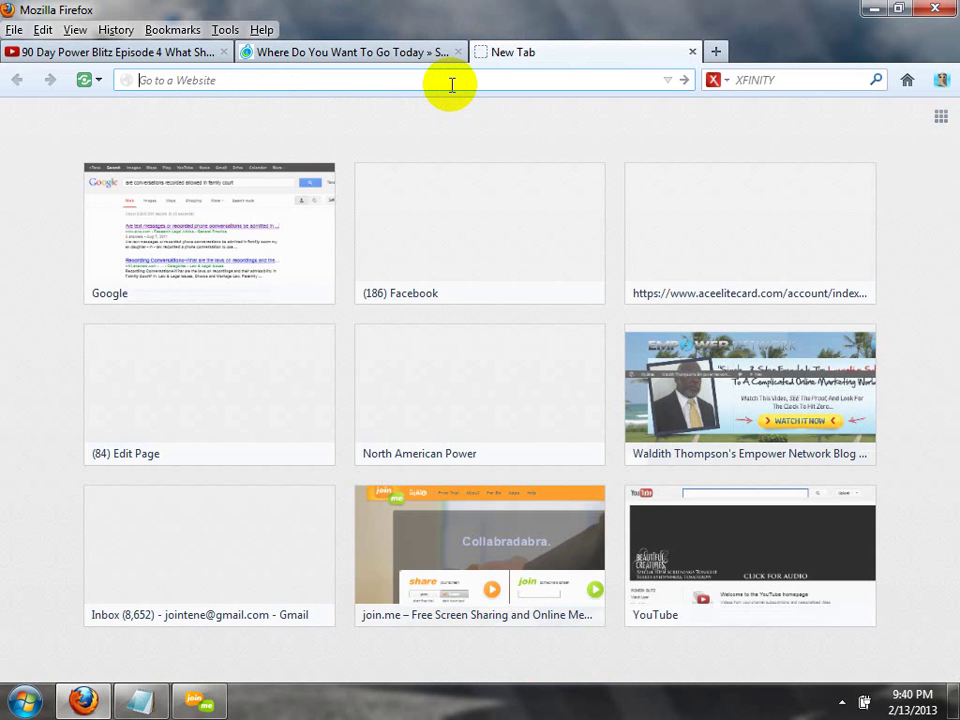
type("www.")
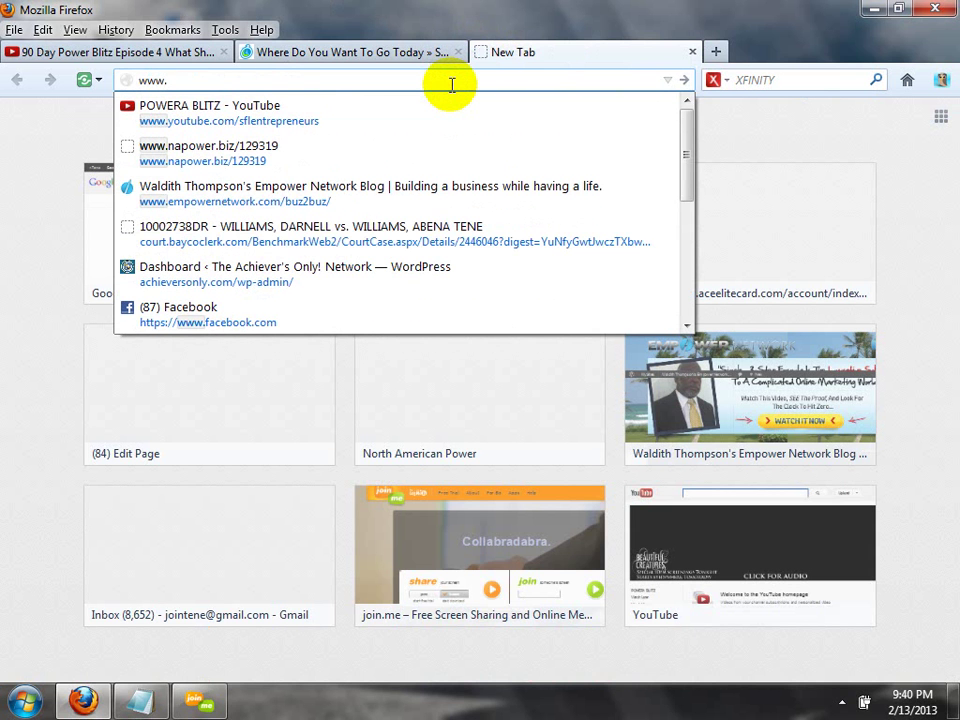
type("twitter.com/")
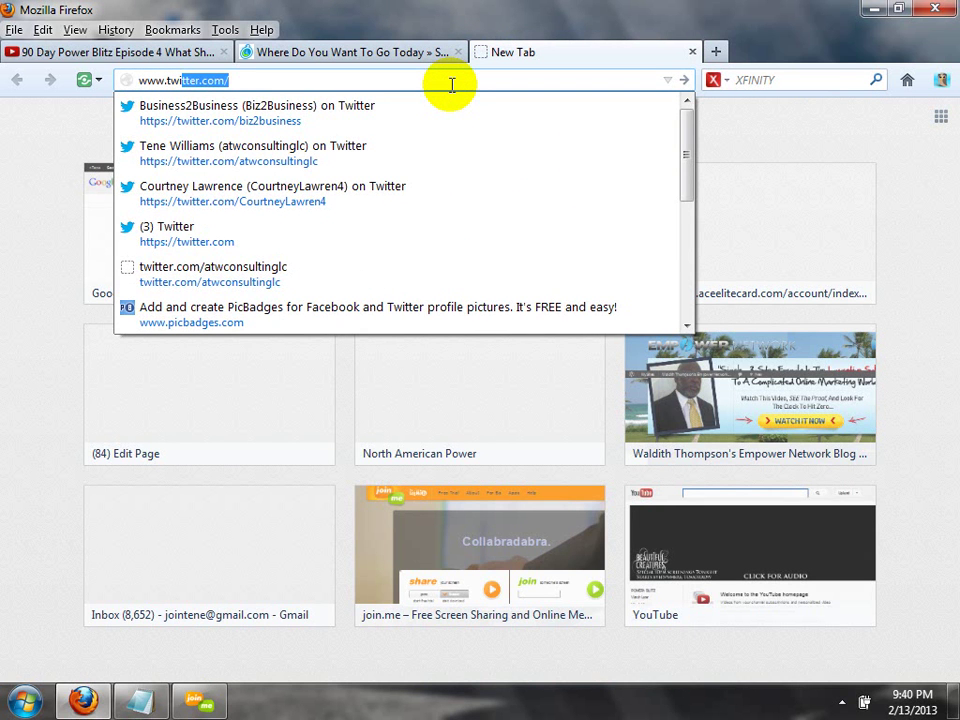
key("End")
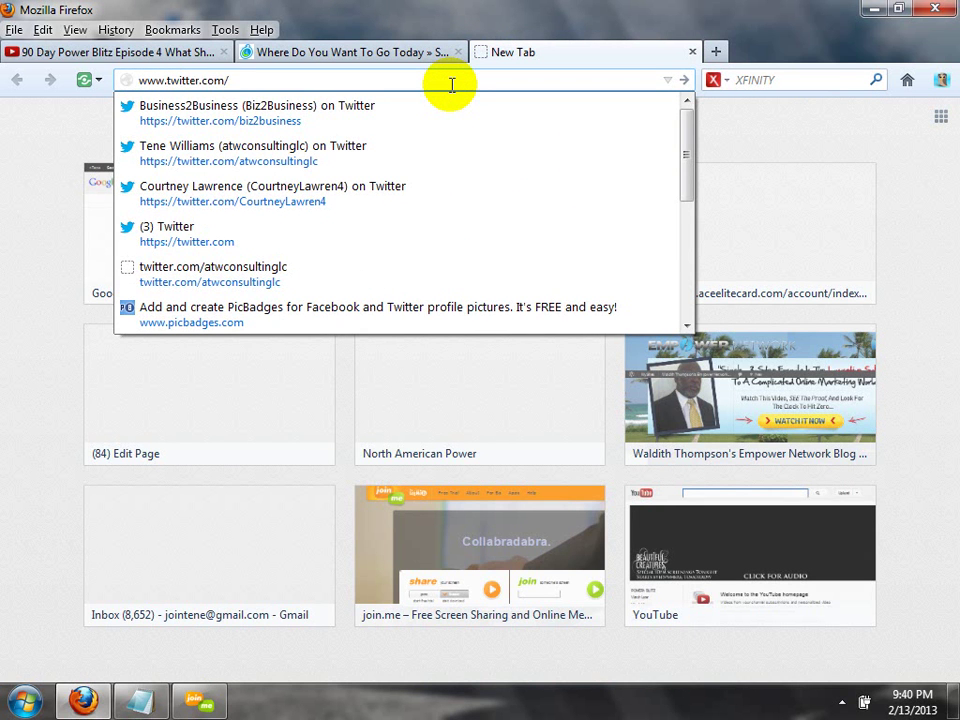
type("90day")
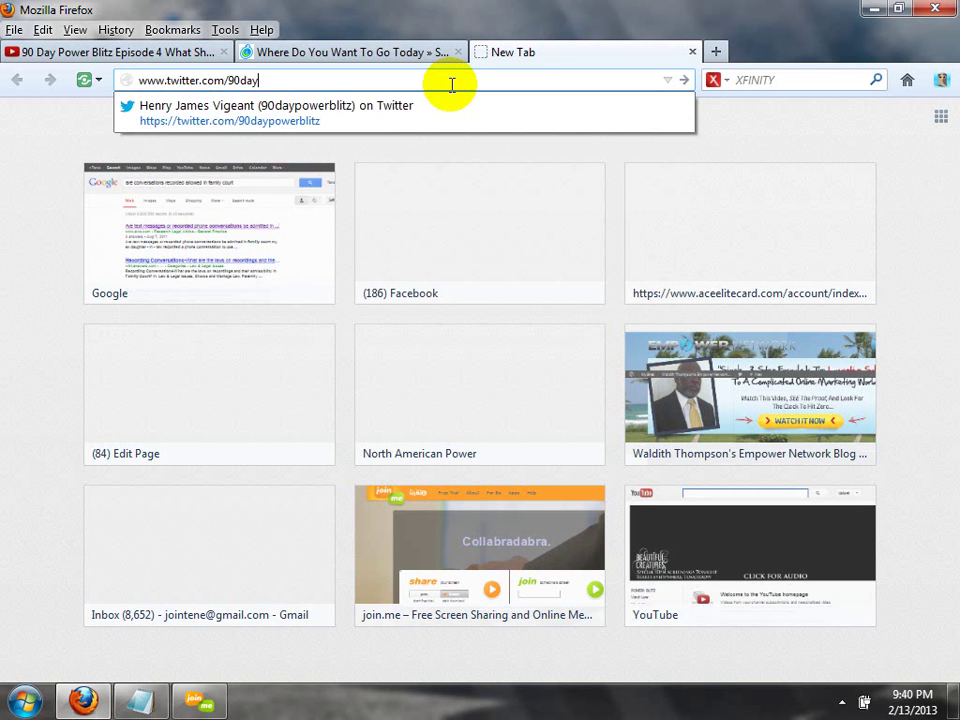
key("Down")
key("Return")
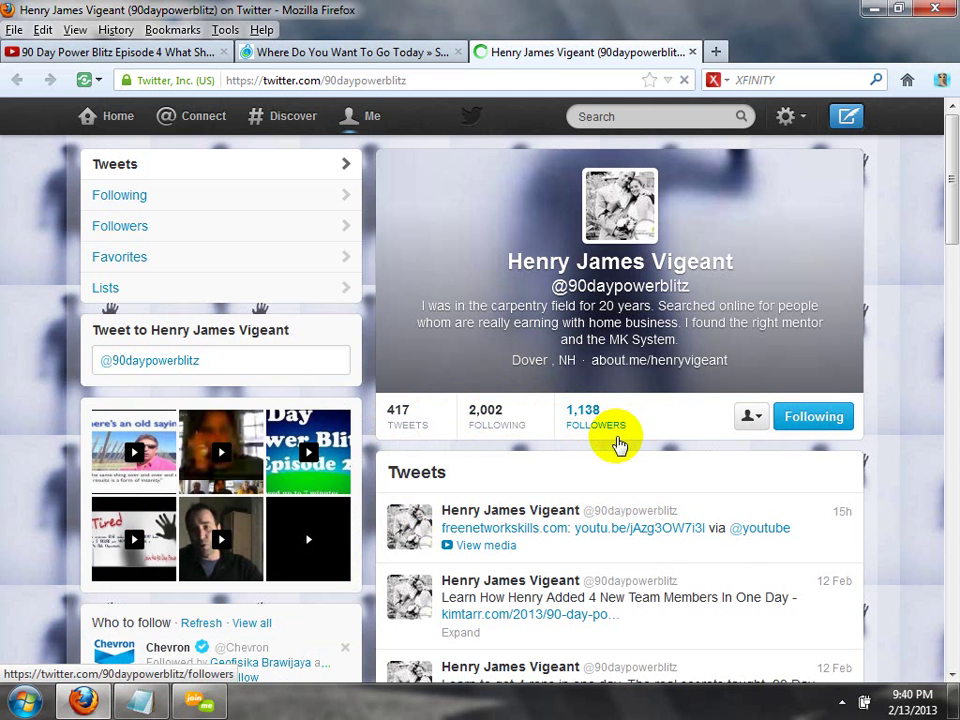
Highlight '20 years' in the Twitter profile bio, then clear the selection.
left_click_drag(598, 306, 651, 306)
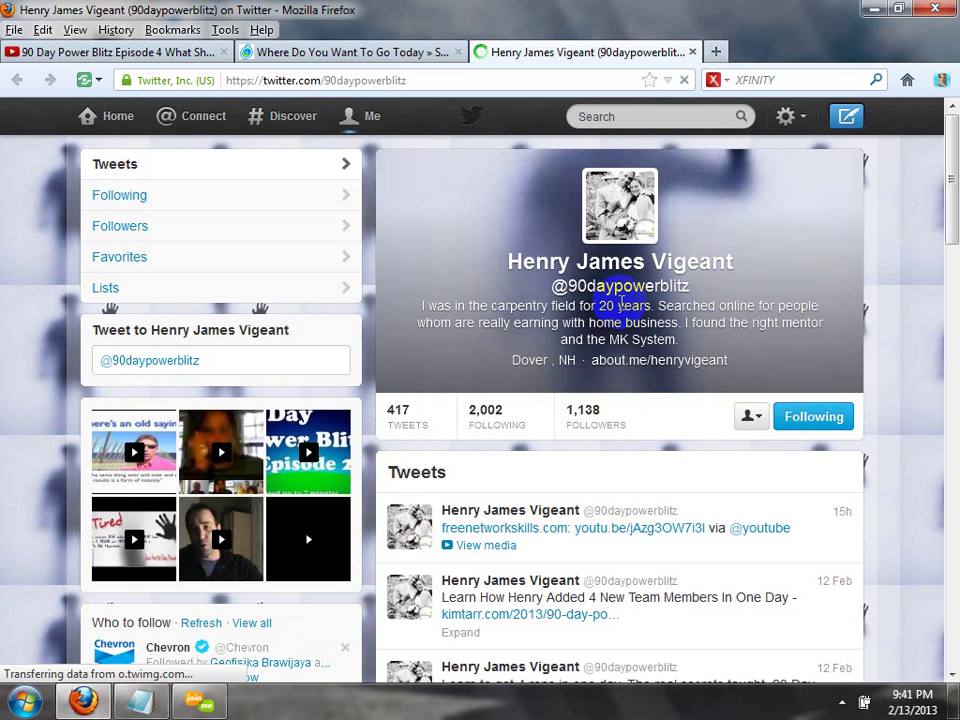
left_click(622, 331)
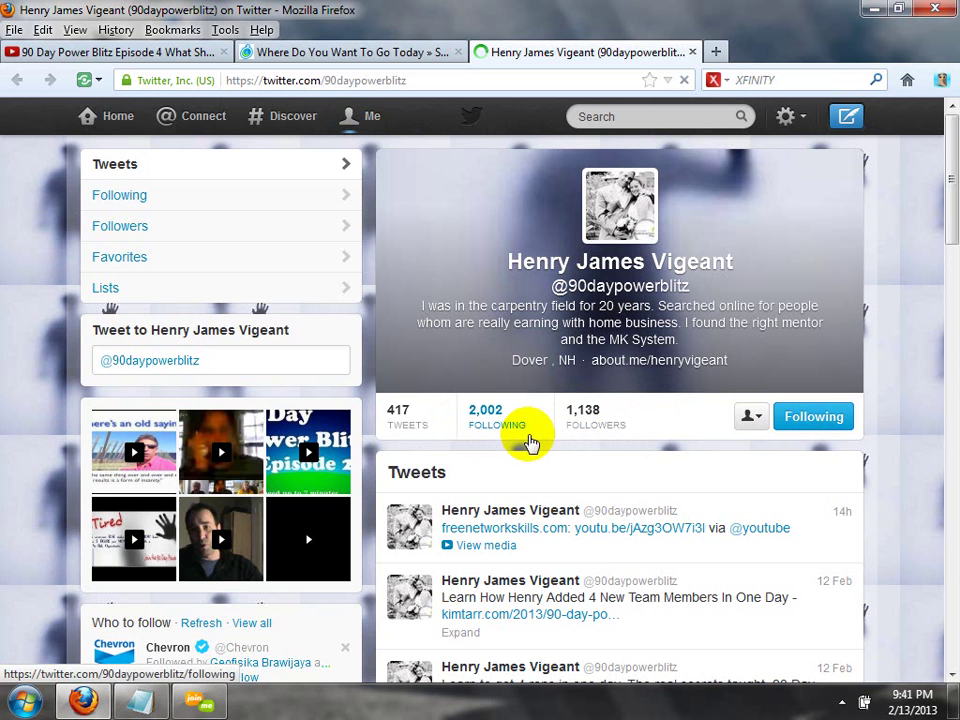
In SocialOomph, choose Social Accounts > Add New Account > Add Twitter.
left_click(330, 58)
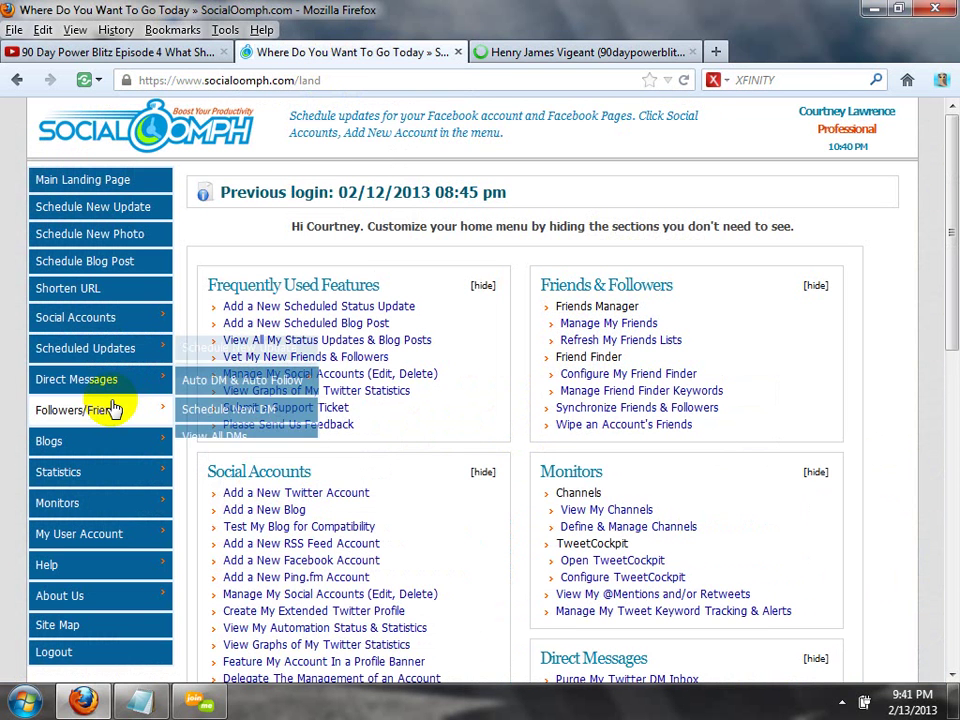
mouse_move(117, 408)
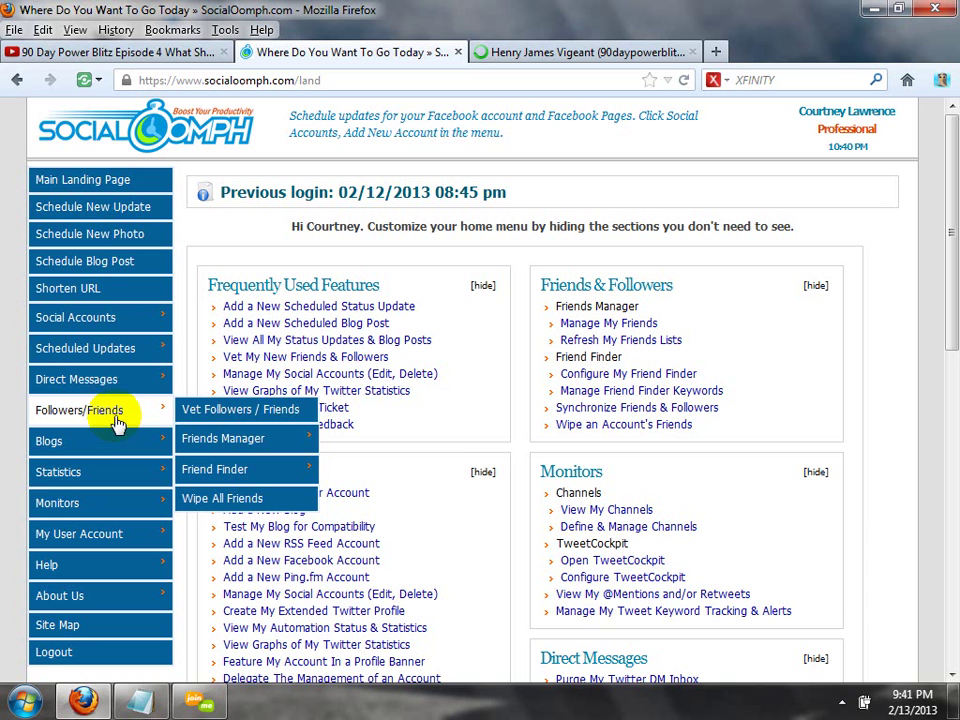
mouse_move(222, 446)
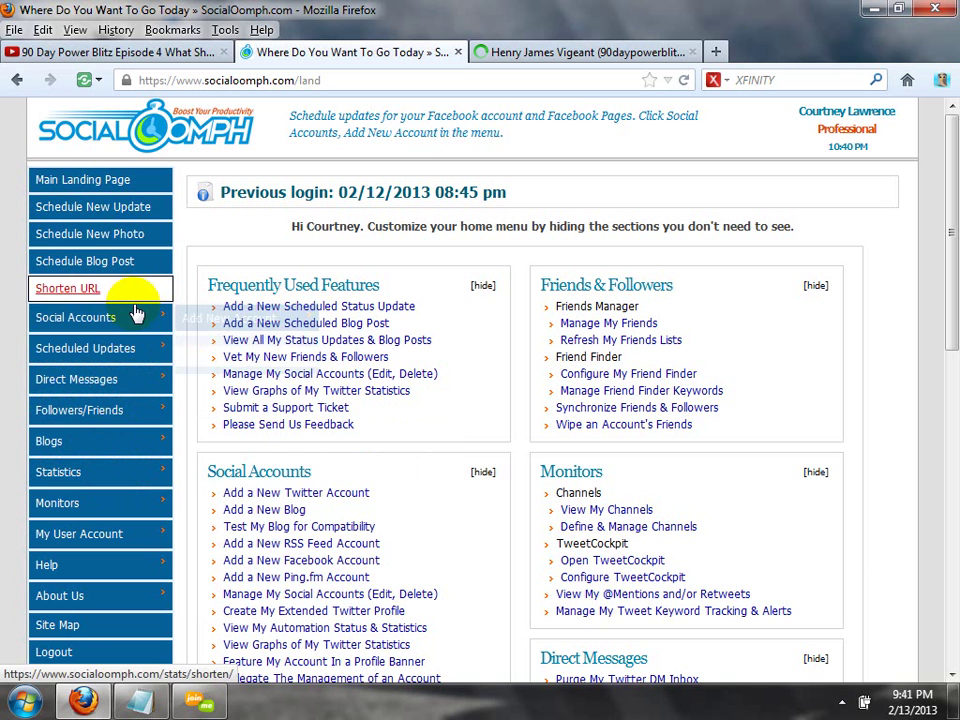
mouse_move(212, 328)
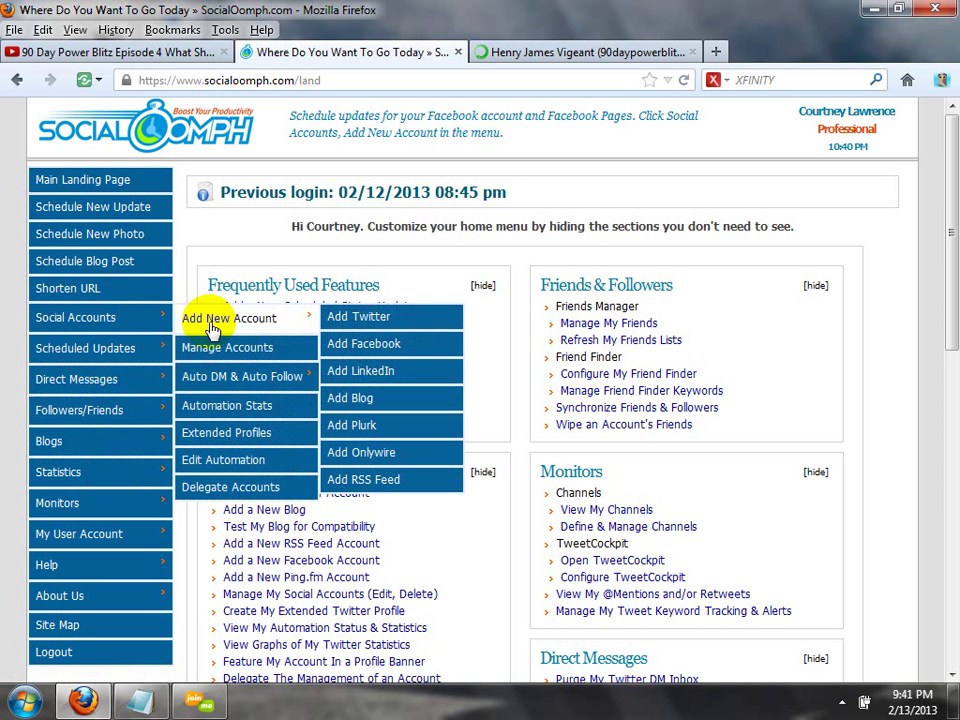
left_click(336, 320)
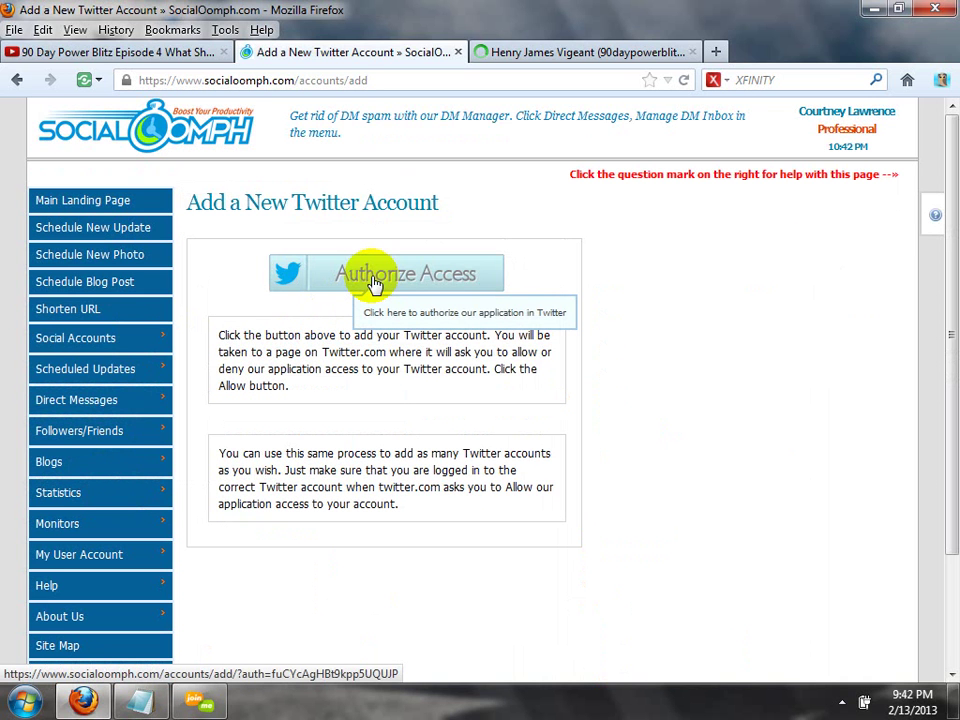
Authorize SocialOomph on Twitter as 90daypowerblitz, entering the account password.
left_click(373, 284)
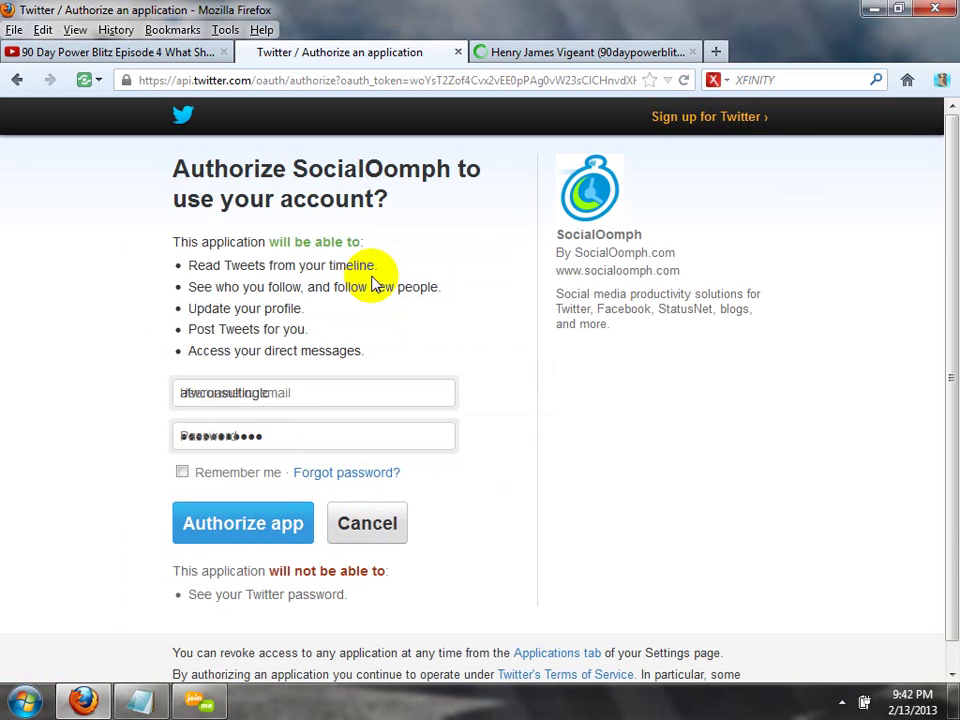
left_click(304, 399)
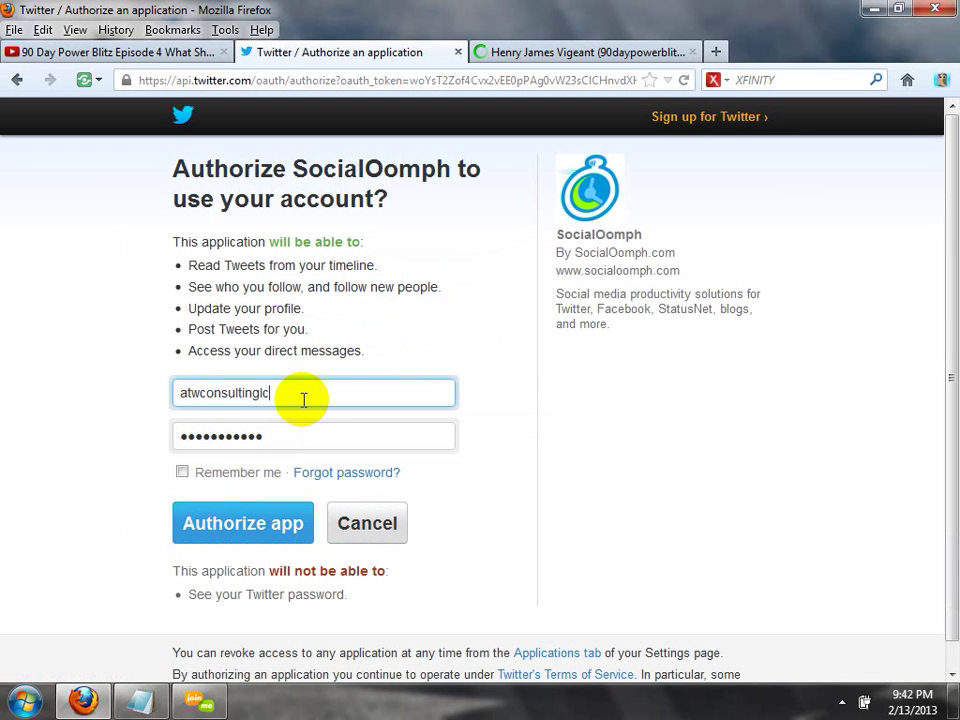
left_click_drag(304, 399, 111, 392)
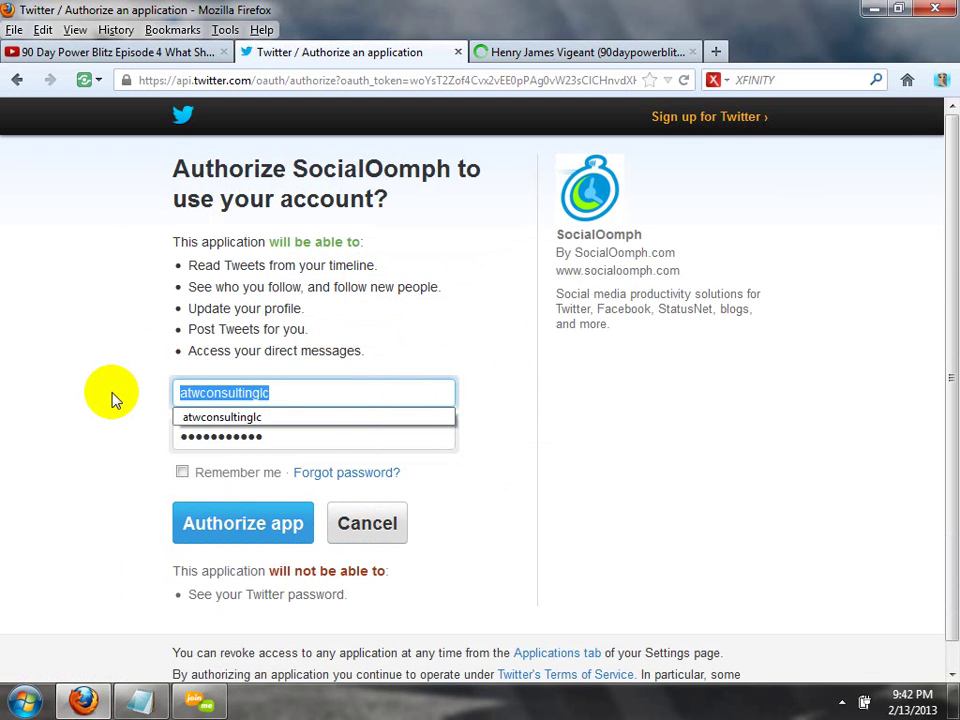
type("90d")
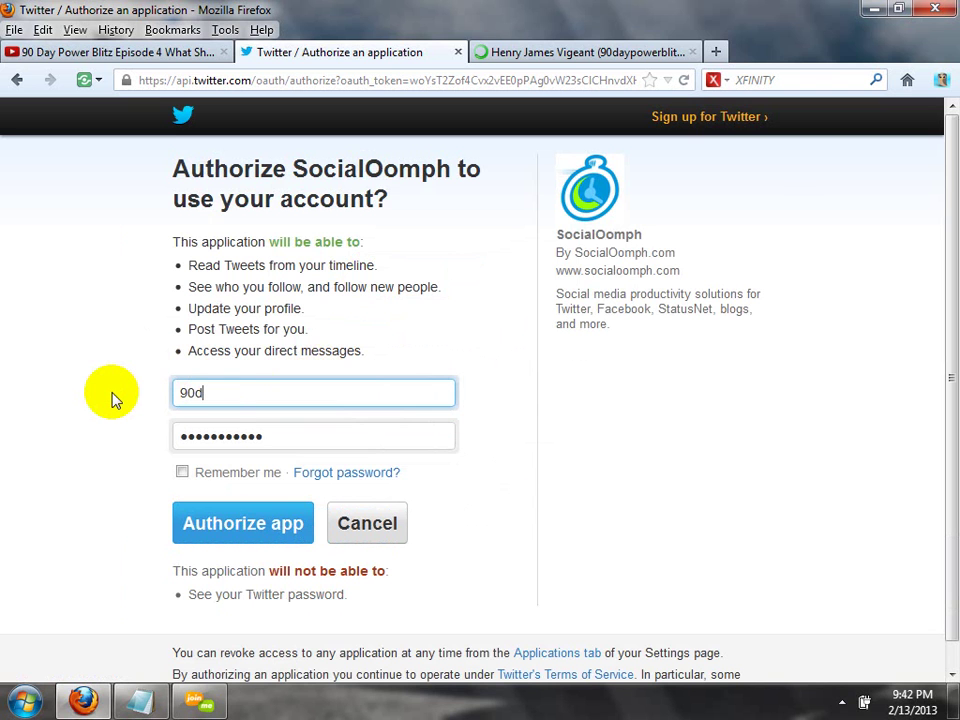
type("aypowerblitz")
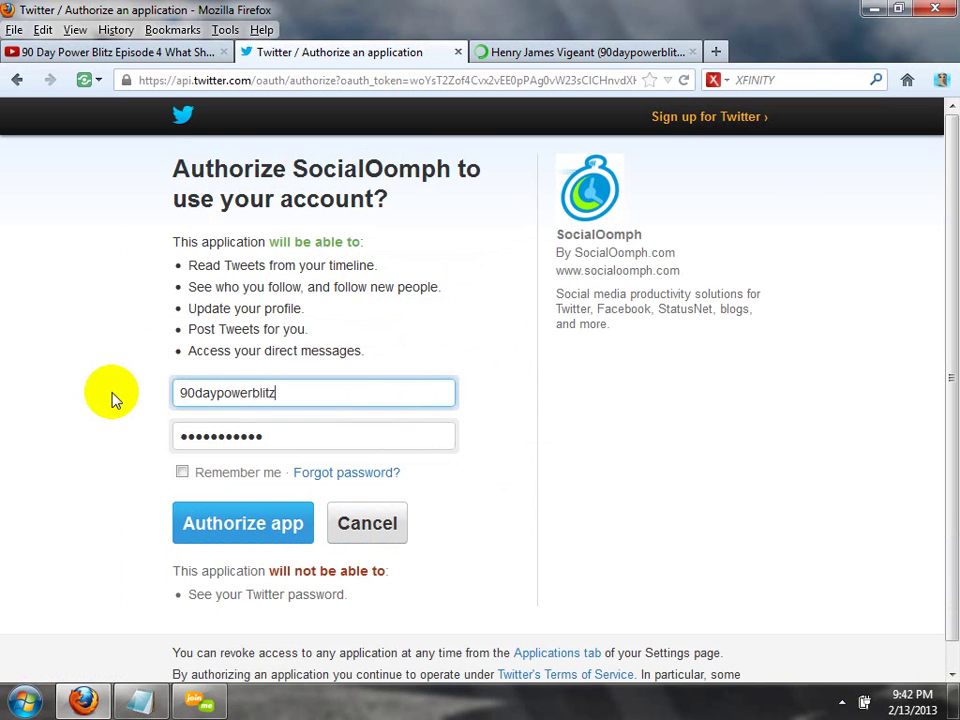
key("Tab")
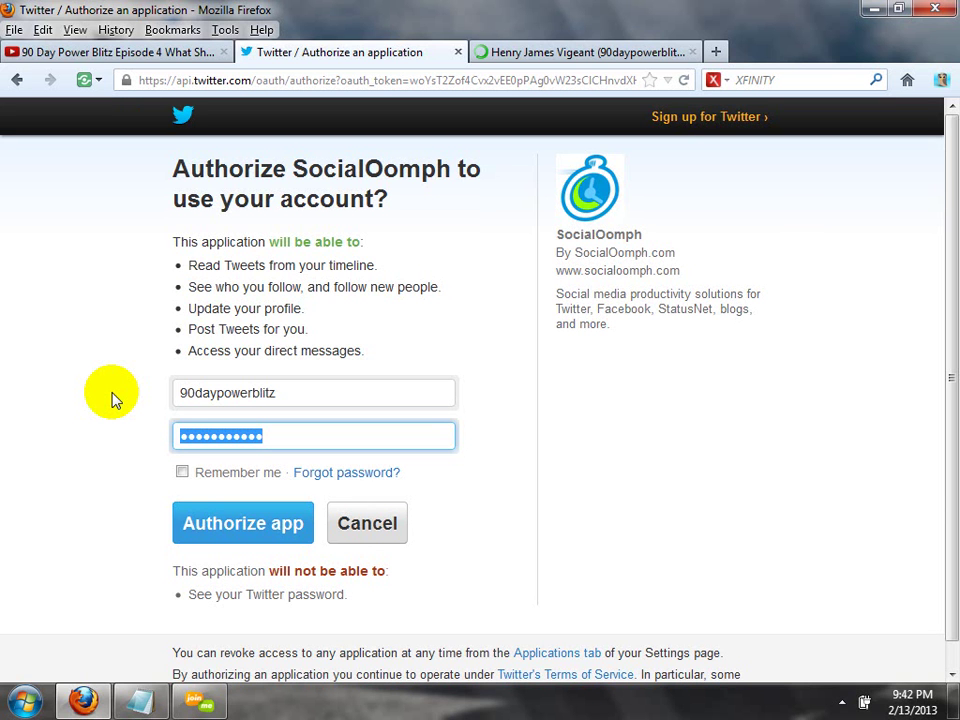
type("••")
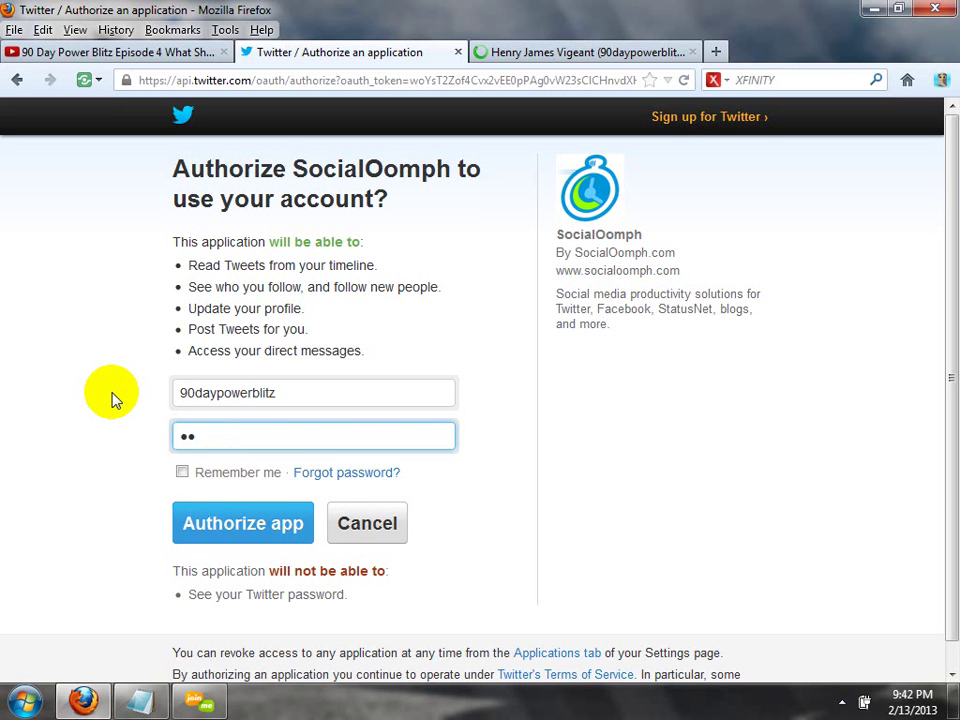
type("••••••")
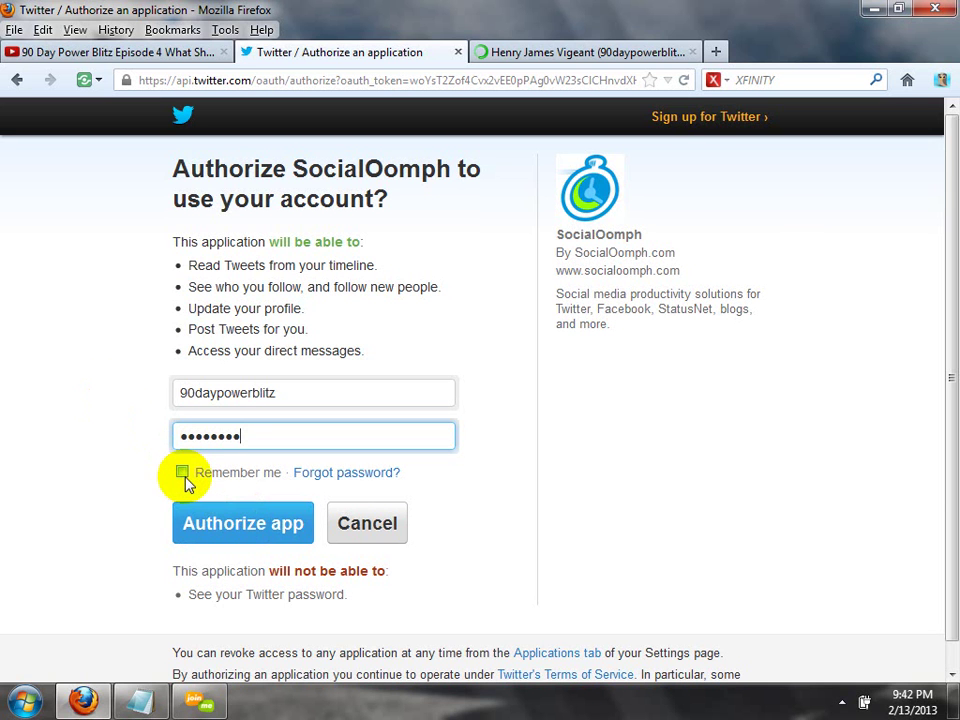
left_click(203, 523)
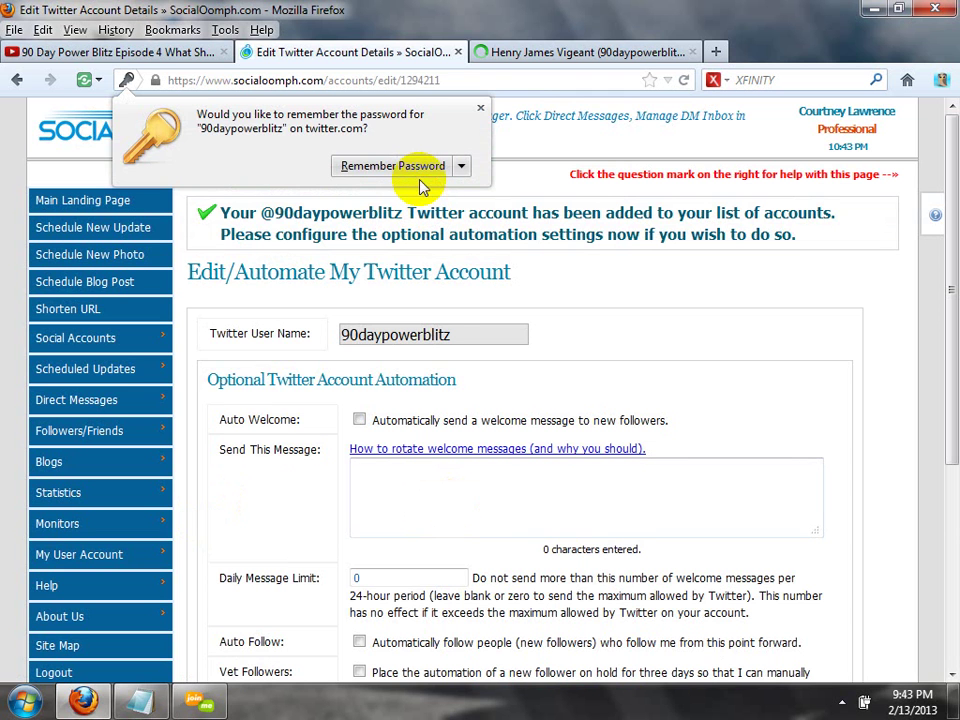
Dismiss the save-password prompt, tick Auto Welcome, and return to the Twitter profile tab.
left_click(481, 107)
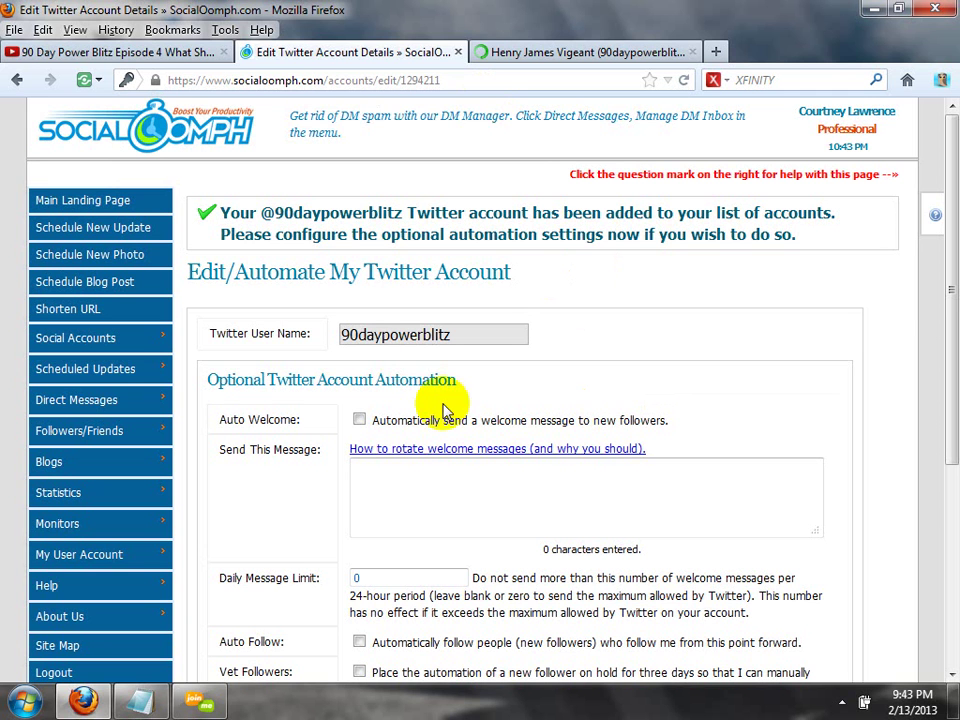
left_click(359, 421)
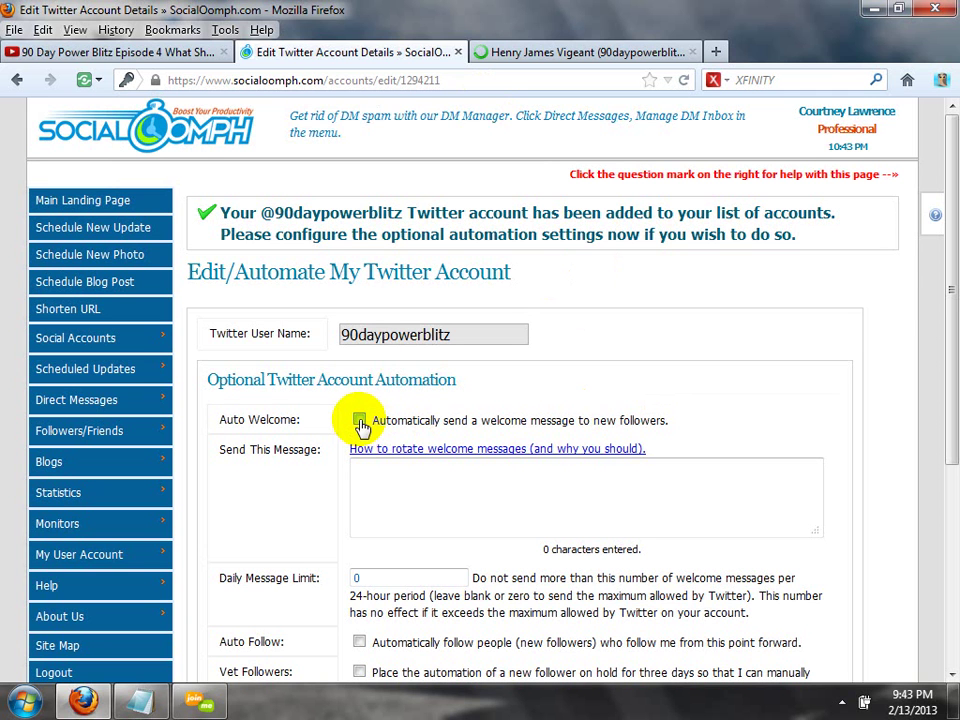
left_click(547, 499)
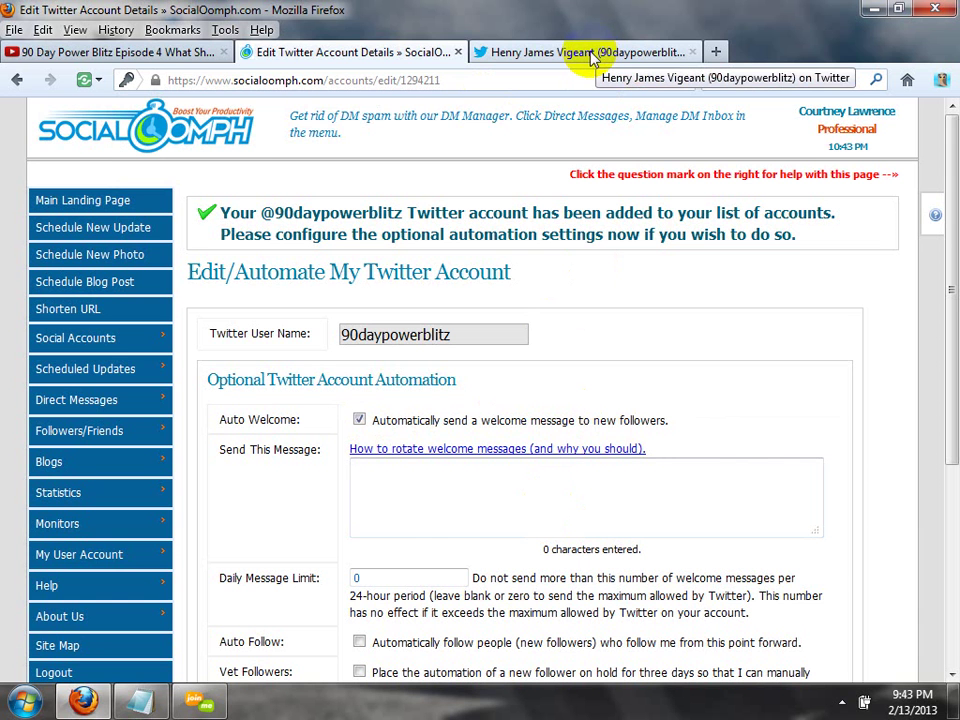
left_click(592, 55)
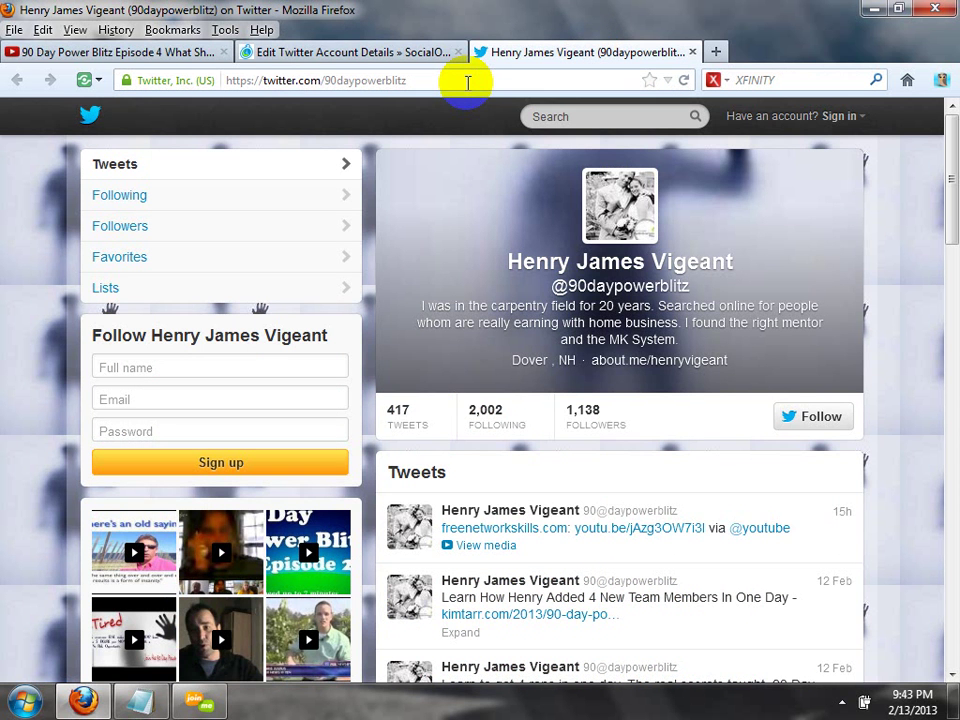
Open facebook.com in a new browser tab.
left_click(467, 82)
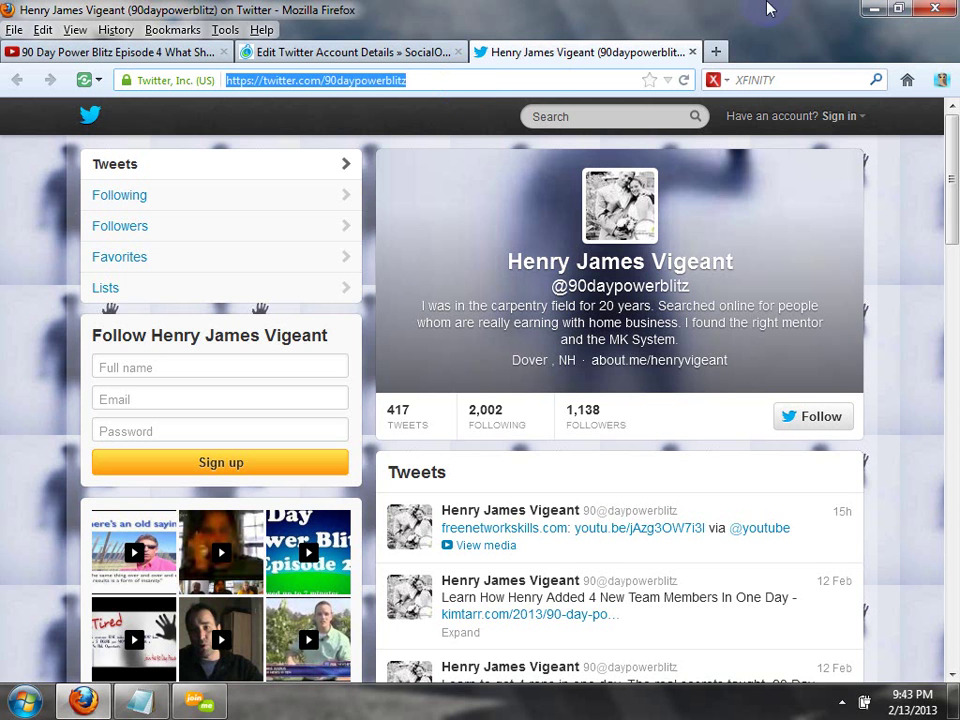
left_click(714, 51)
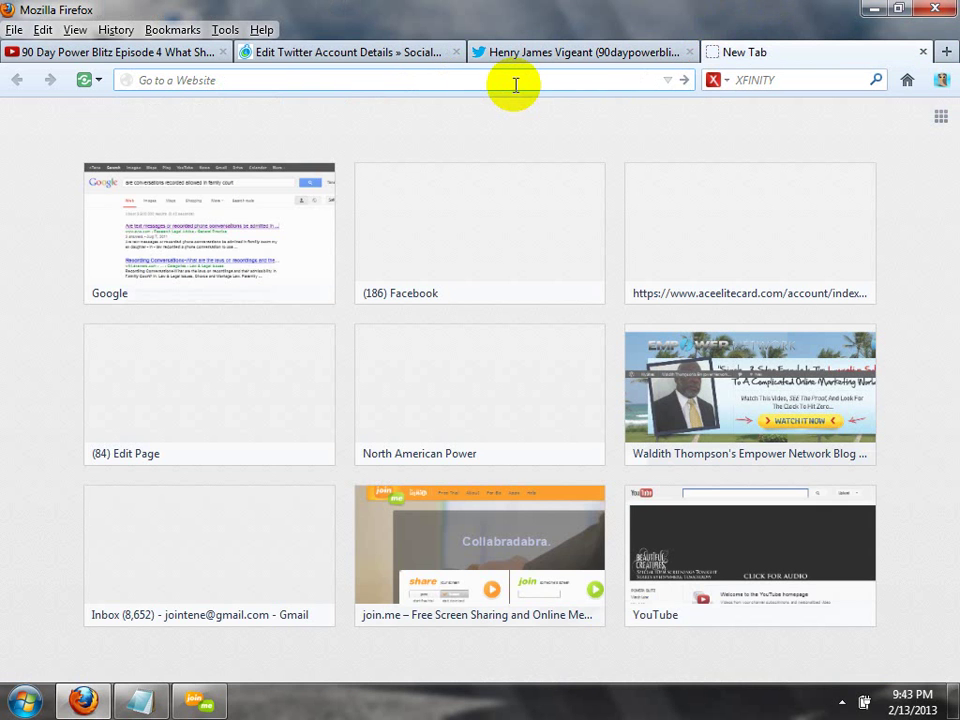
type("facebook.com/")
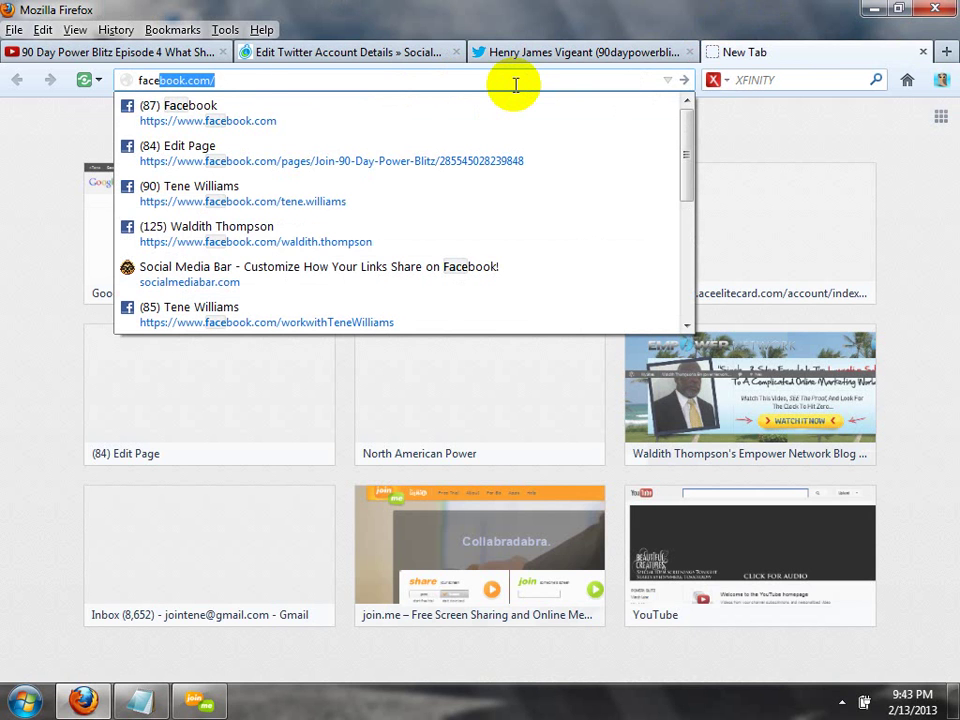
key("Down")
key("Return")
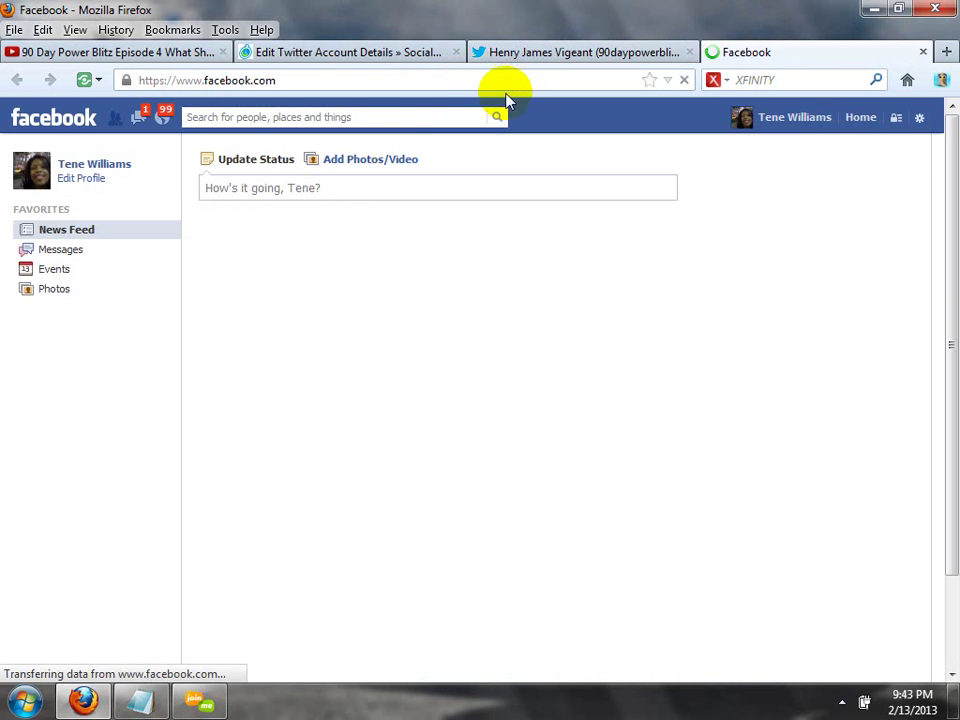
Search Facebook for the account owner's name and open their profile.
left_click(462, 116)
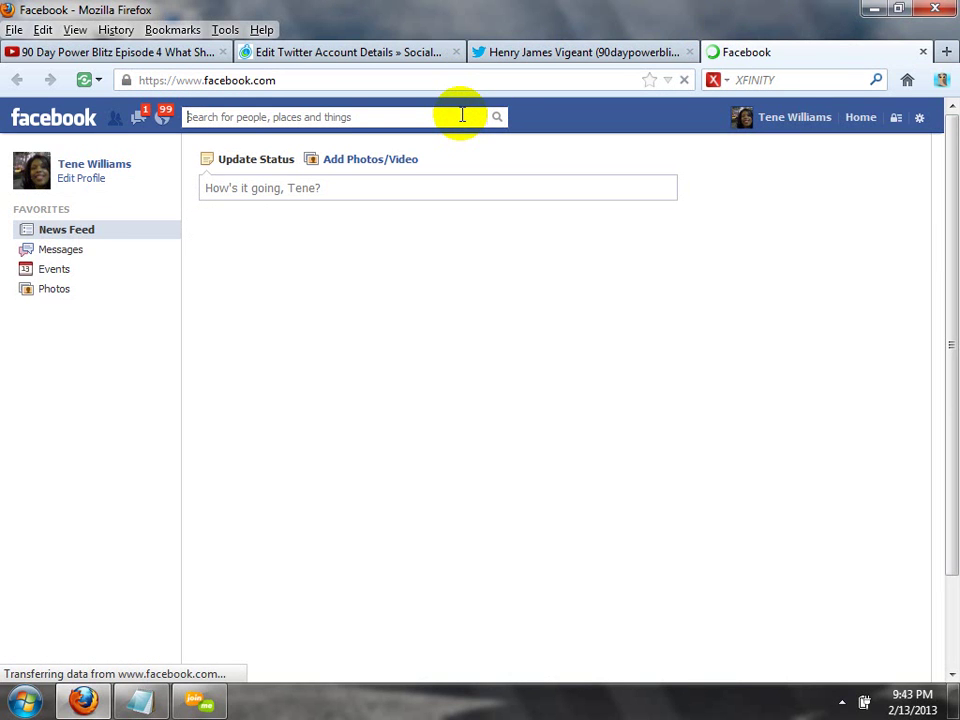
type("he")
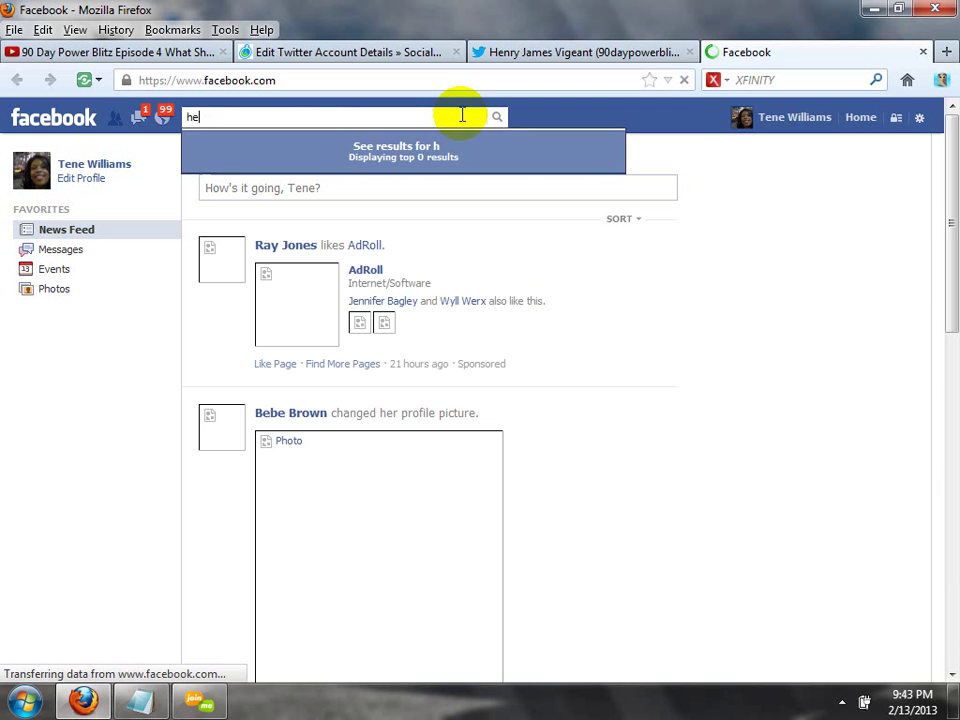
type("nry vid")
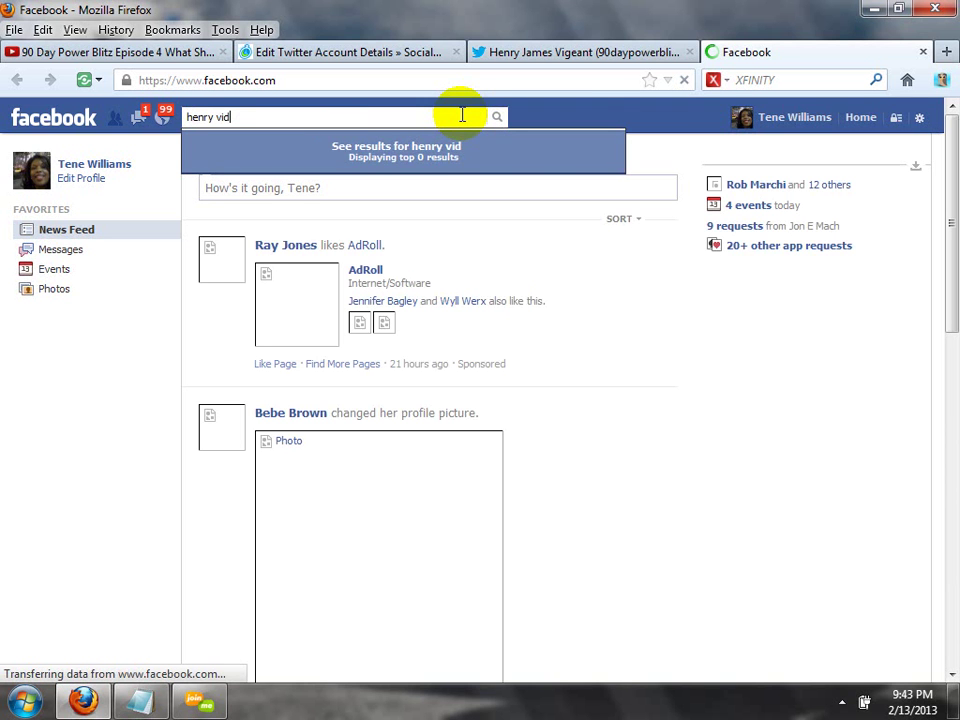
key("BackSpace")
type("geant")
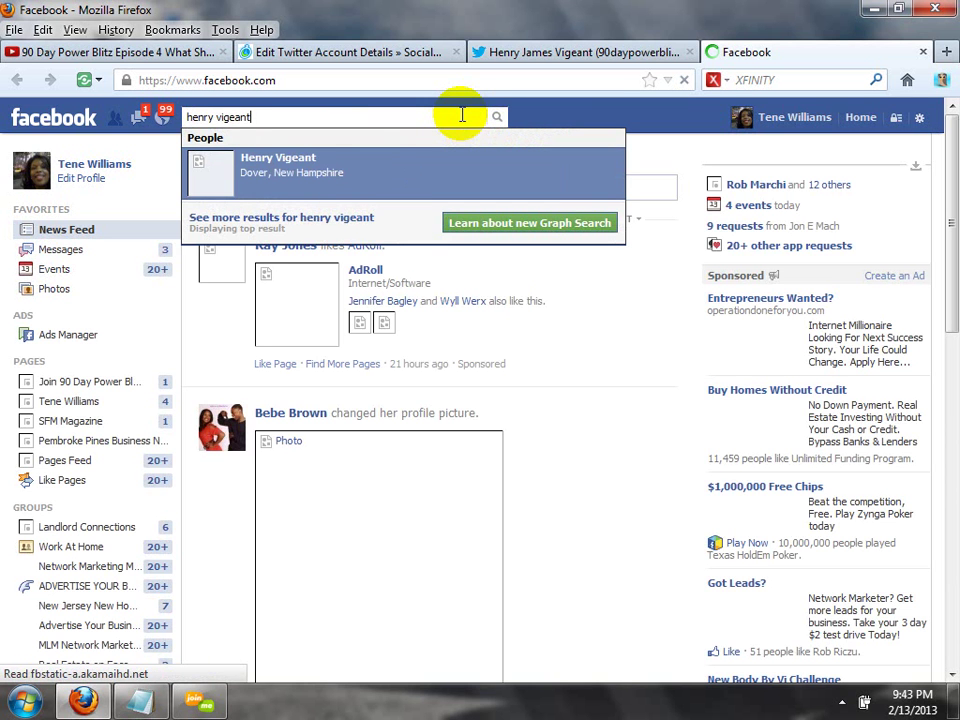
left_click(432, 180)
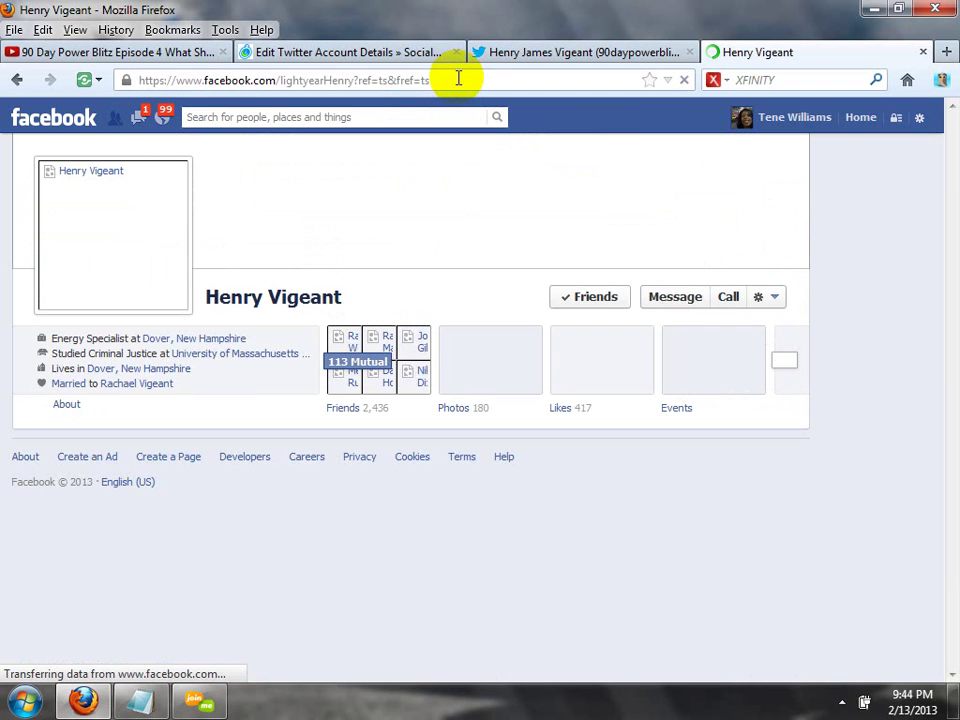
Strip the ?ref tracking suffix from the profile URL, leaving the plain profile link.
left_click(458, 79)
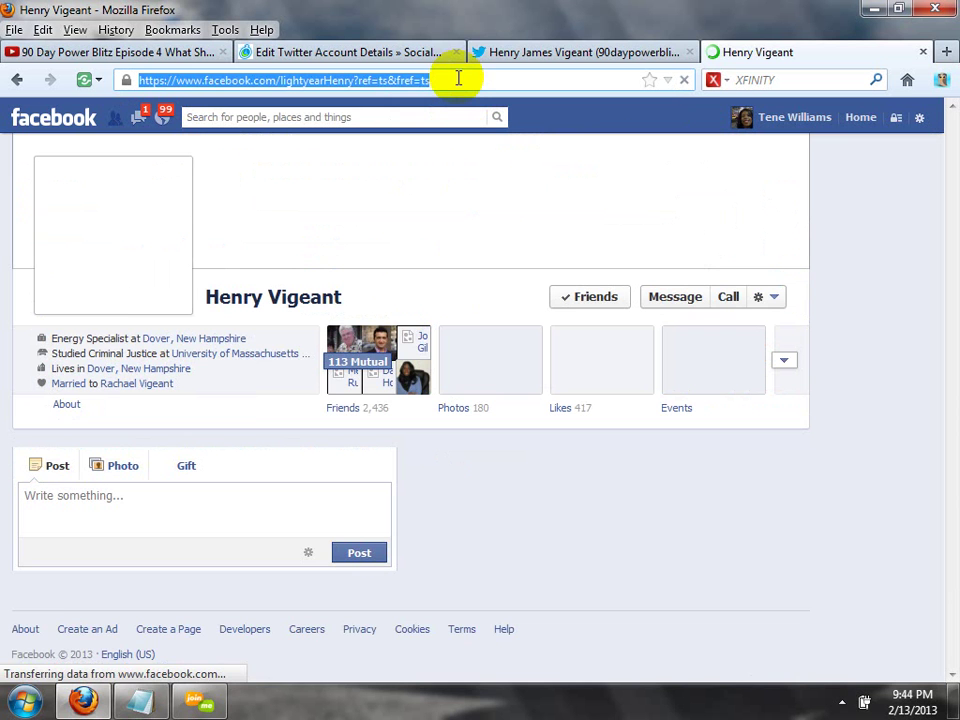
left_click(456, 79)
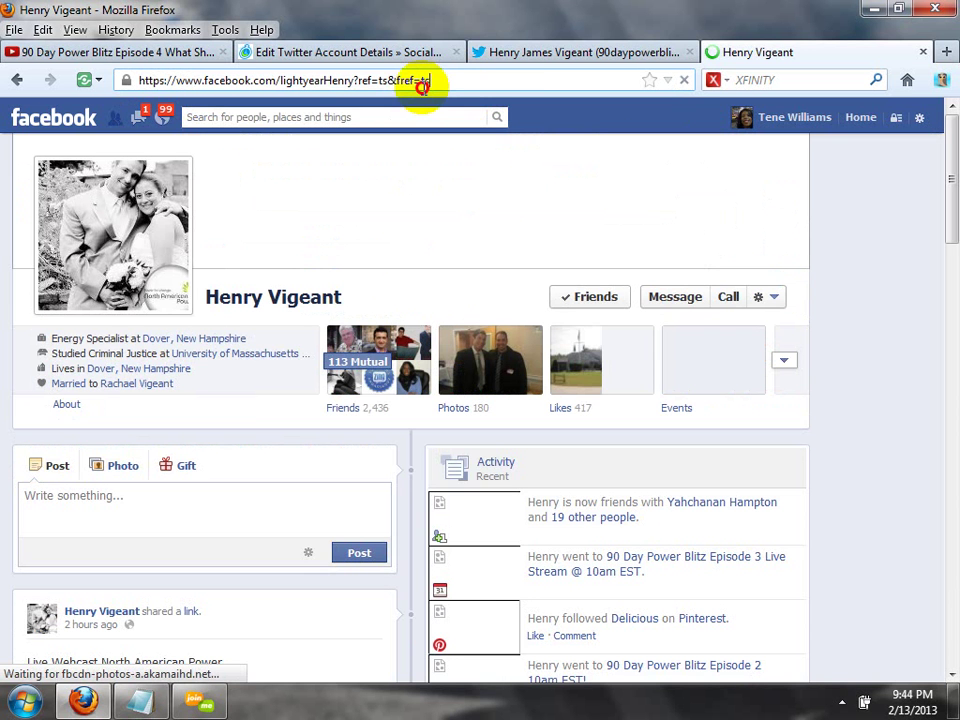
left_click(389, 84, "shift")
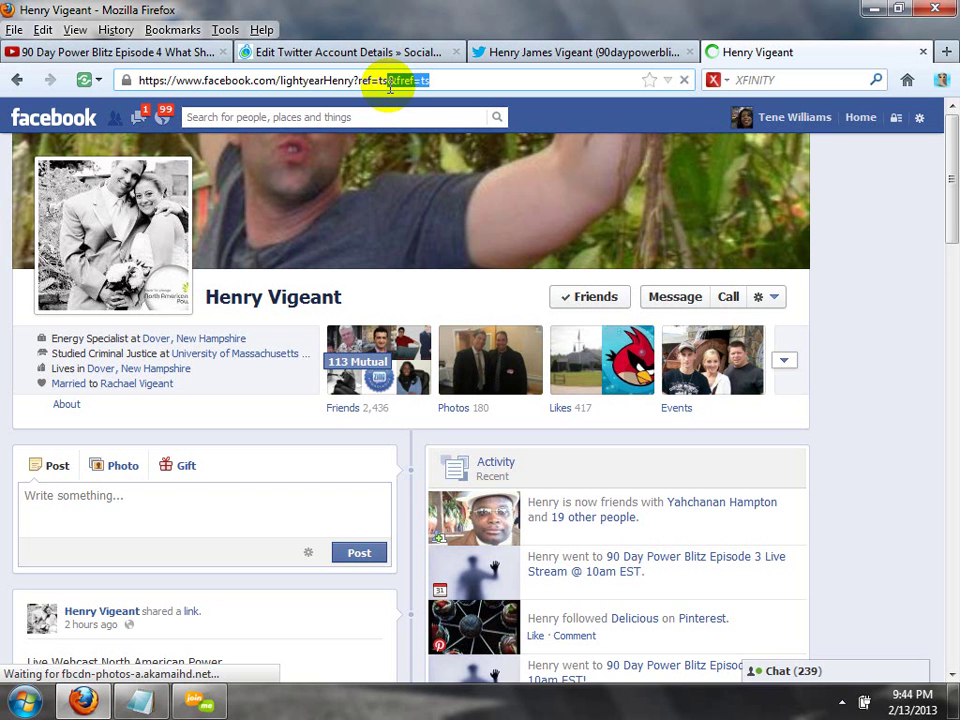
left_click(451, 80)
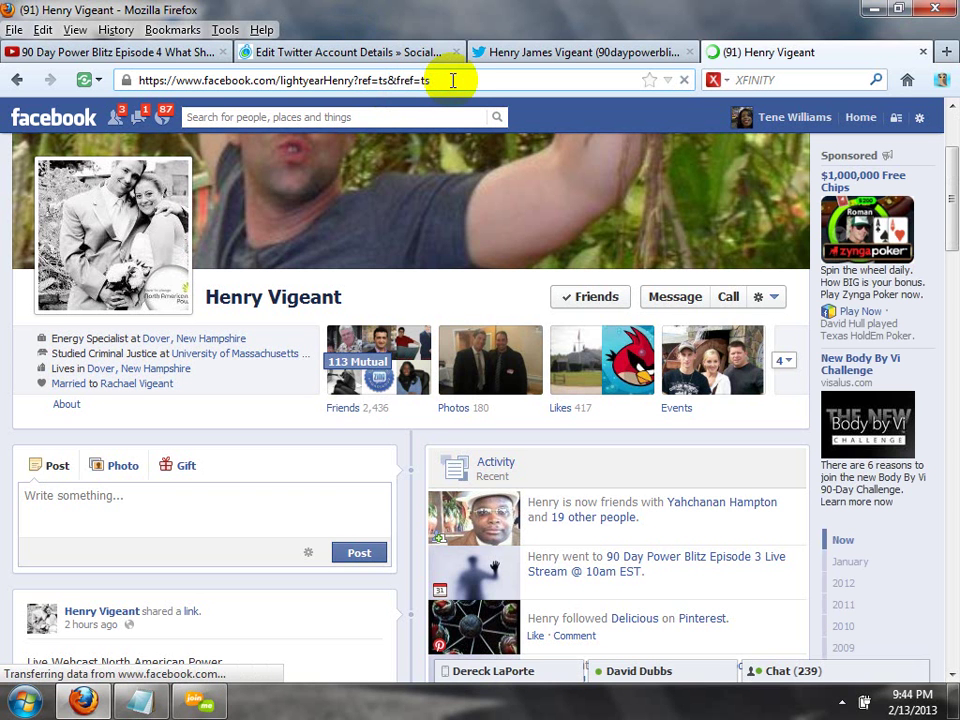
key("BackSpace")
key("BackSpace")
key("BackSpace")
key("BackSpace")
key("BackSpace")
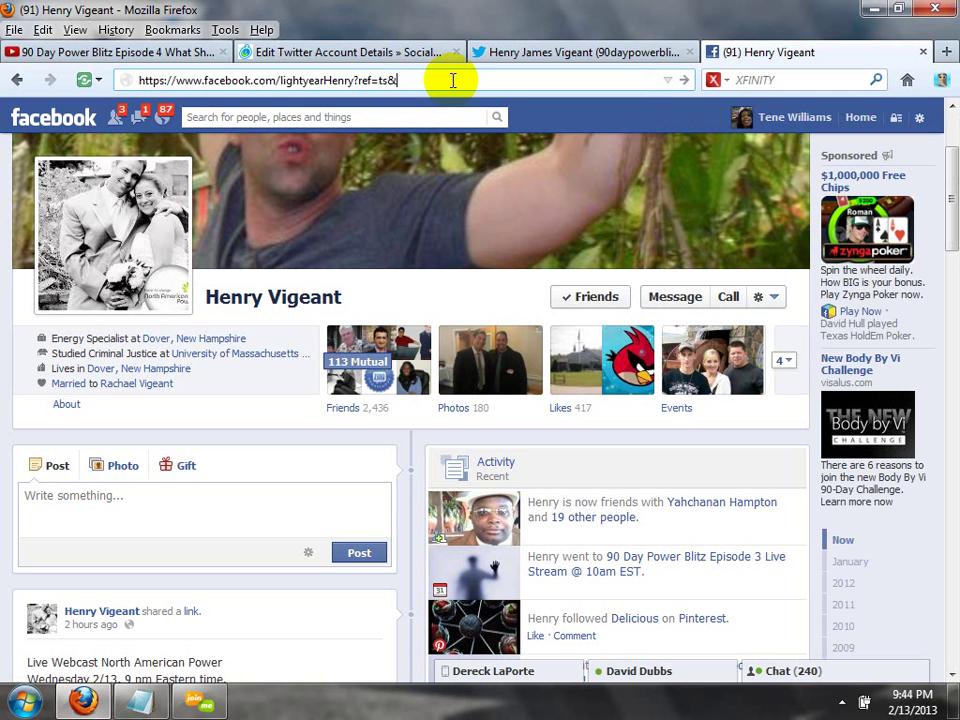
key("BackSpace")
key("BackSpace")
key("BackSpace")
key("BackSpace")
key("BackSpace")
key("BackSpace")
key("BackSpace")
key("BackSpace")
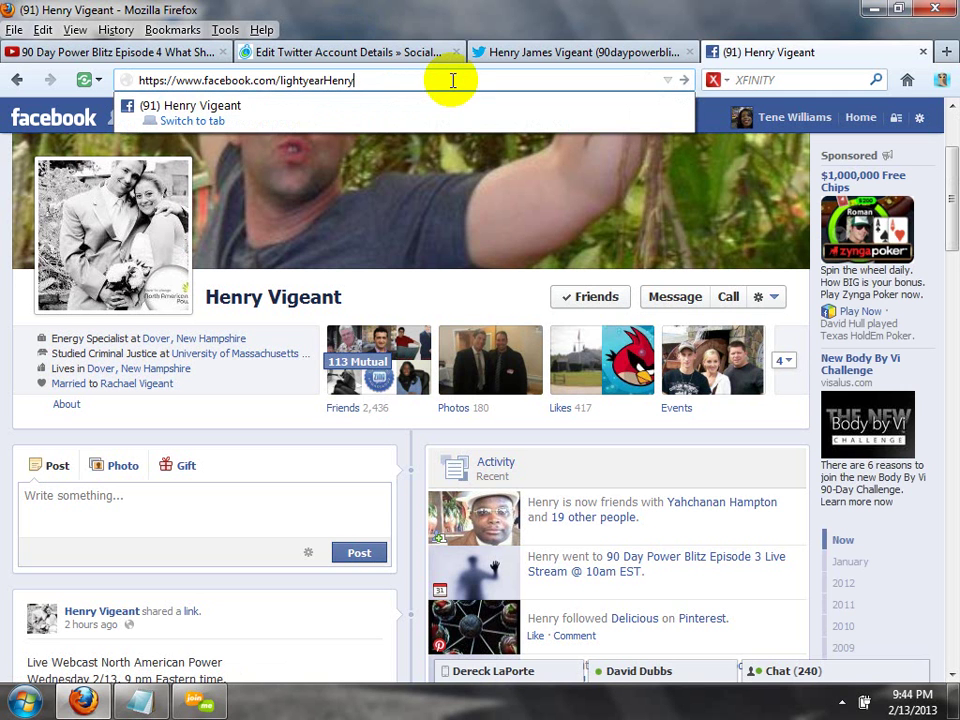
key("Return")
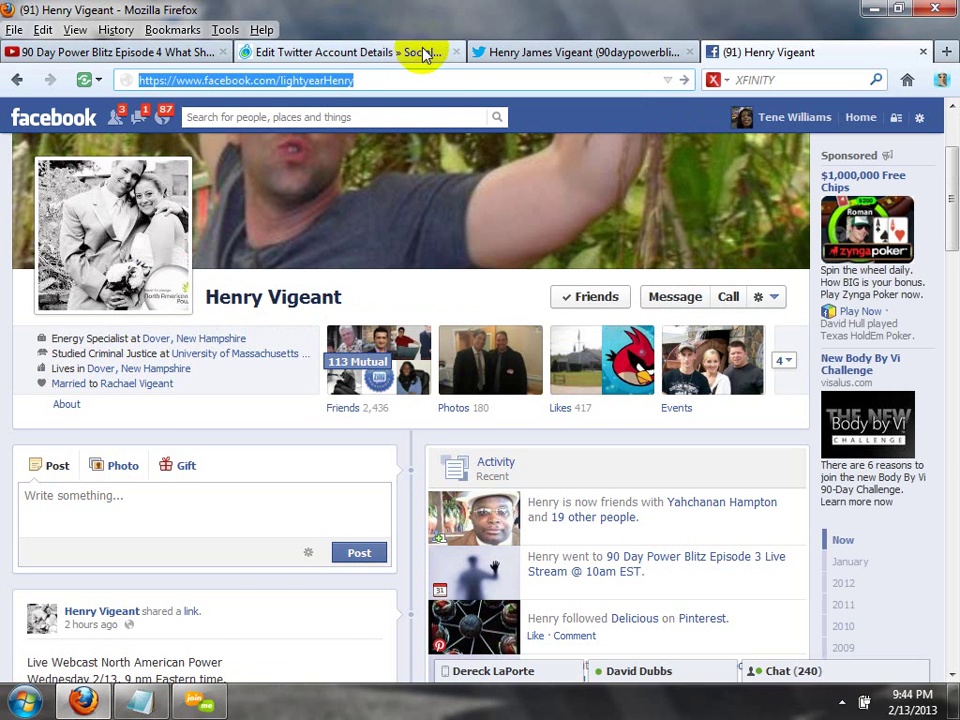
Paste the trimmed Facebook profile link into SocialOomph's Send This Message box.
left_click(381, 57)
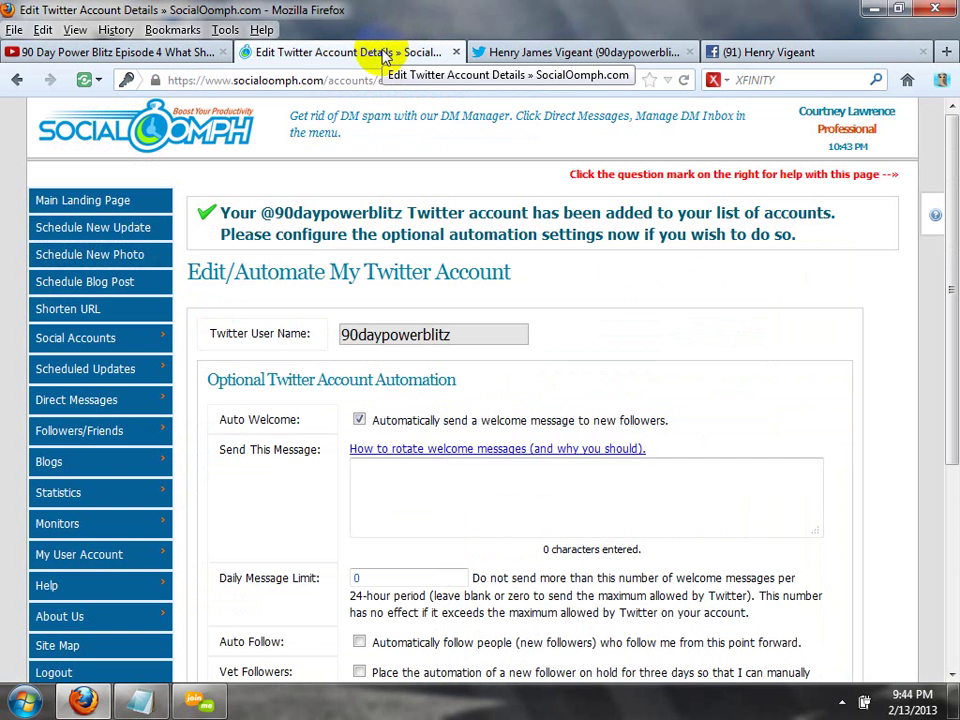
left_click(494, 485)
type("https://www.facebook.com/lightyearHenry")
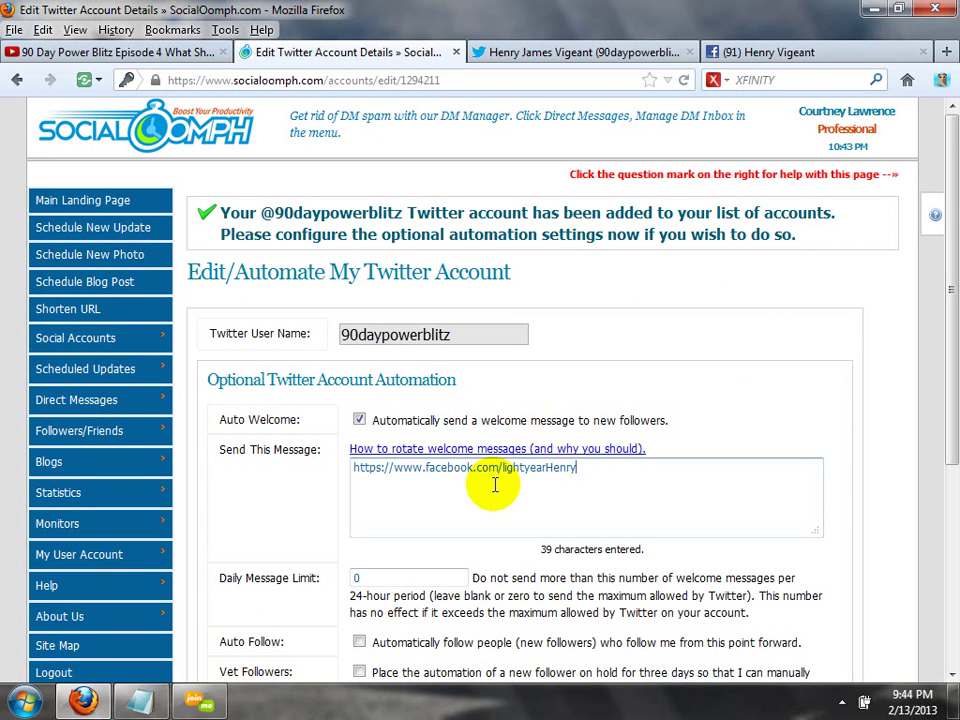
Add 'Hey what's up, thanks for the follow, please friend me on facebook I am more active there' before the link.
key("Home")
type("Hey what's ")
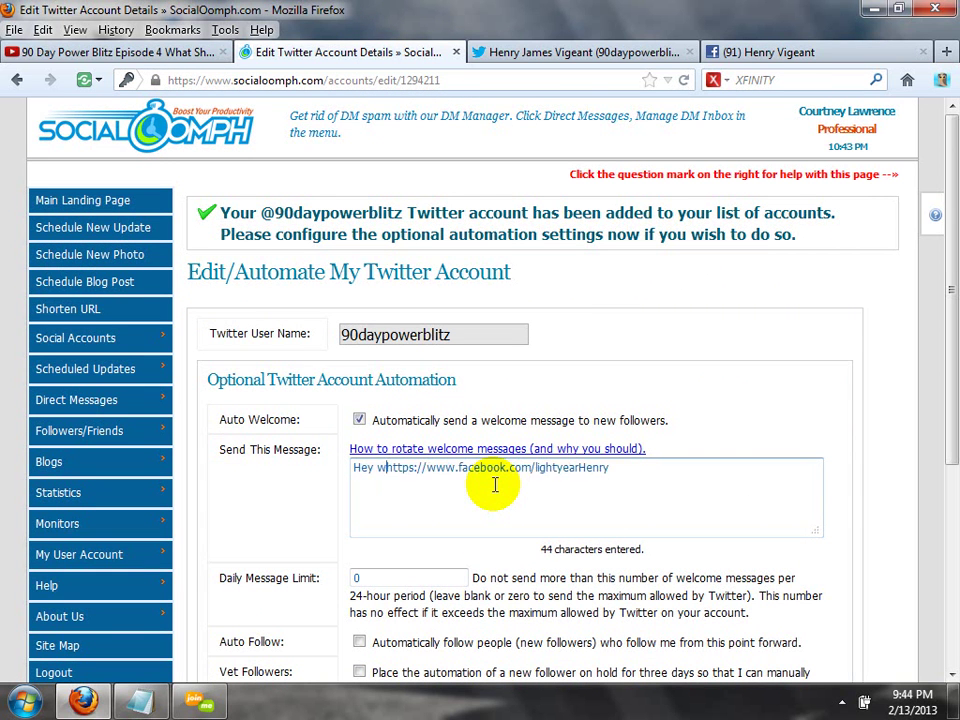
type("up, h")
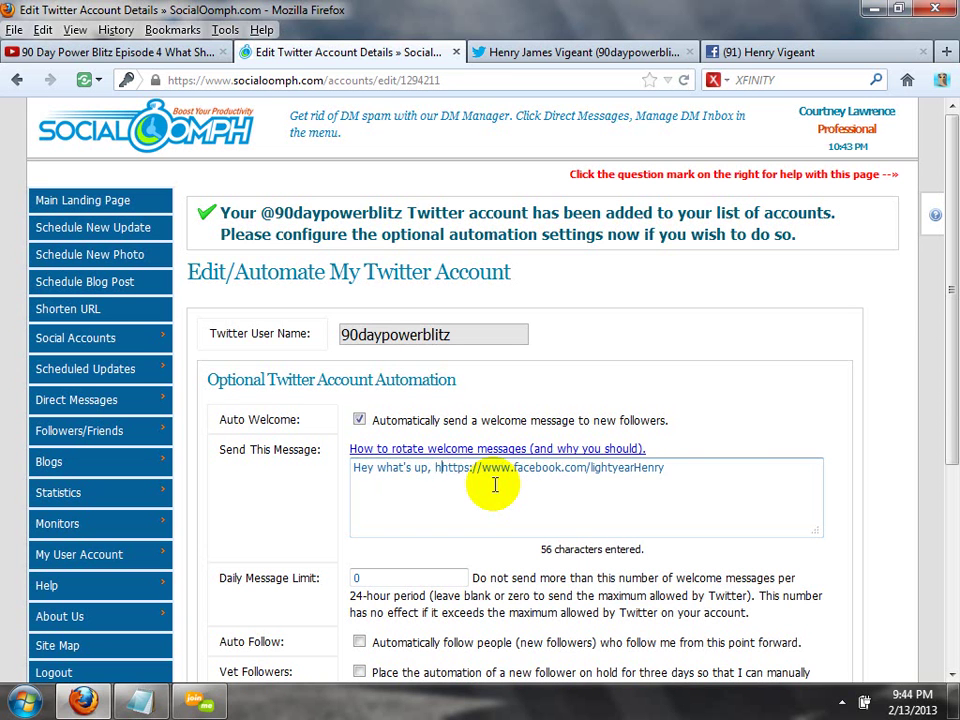
key("BackSpace")
type("thanks for the ")
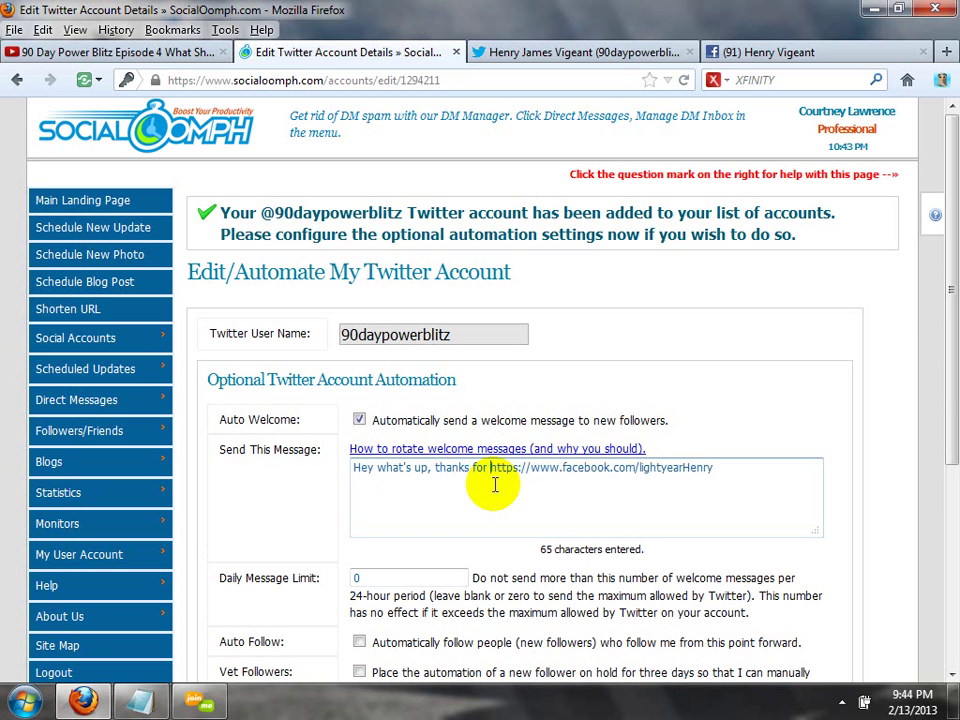
type("fol")
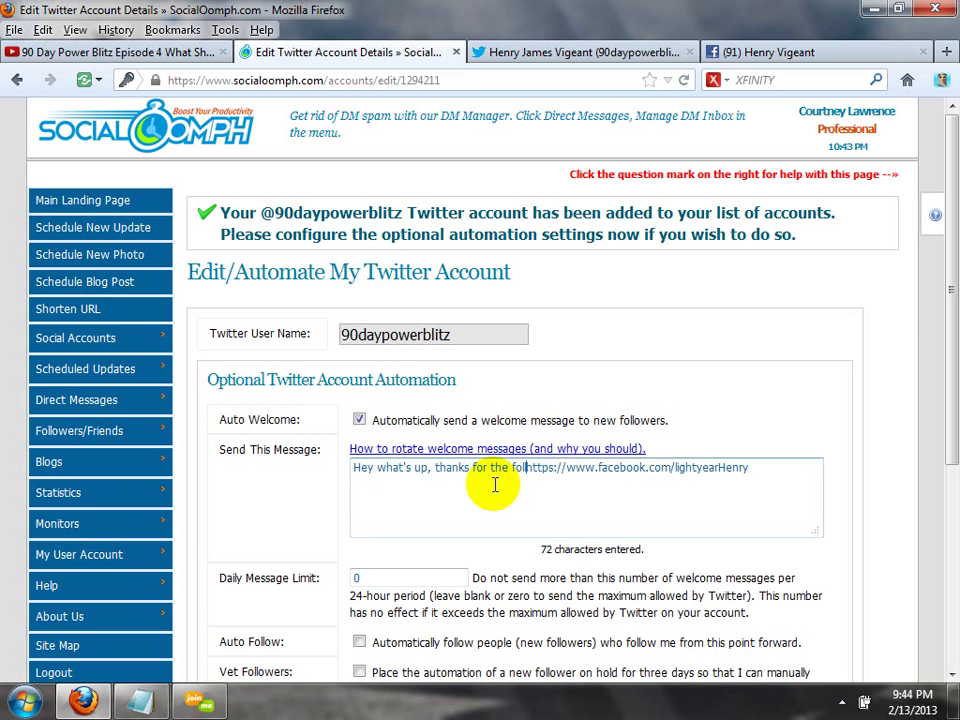
type("low")
type(", please ")
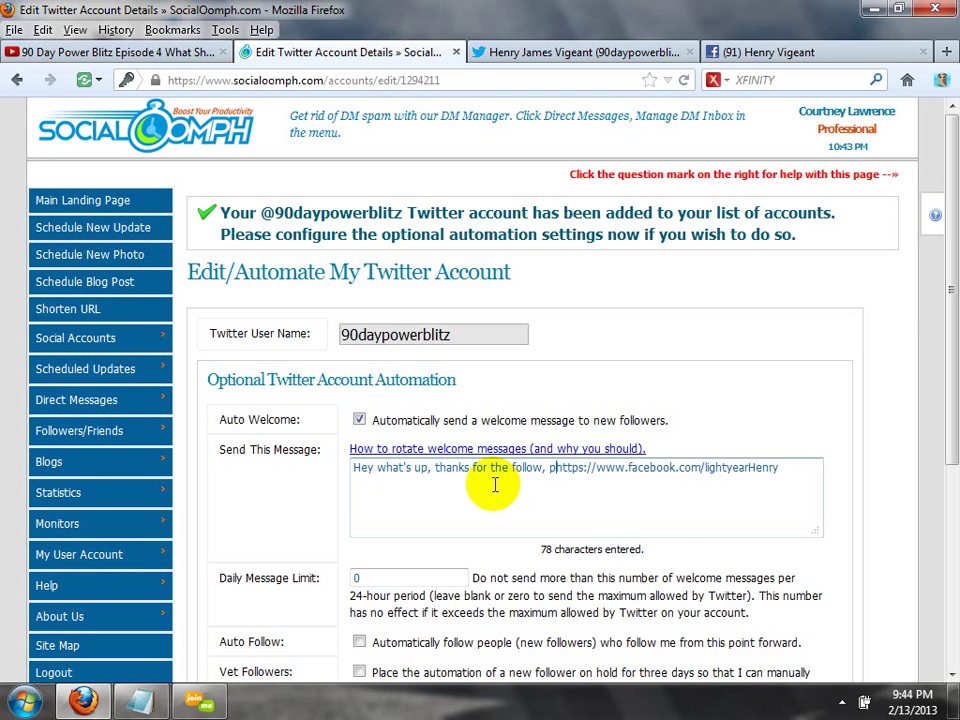
type("foll")
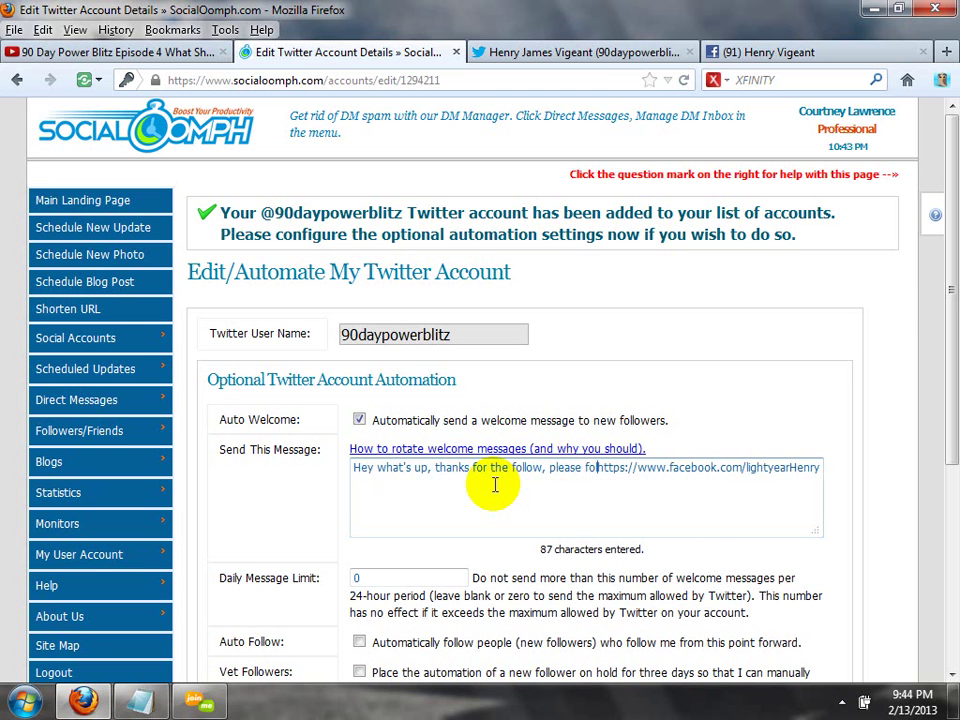
key("BackSpace")
key("BackSpace")
key("BackSpace")
key("BackSpace")
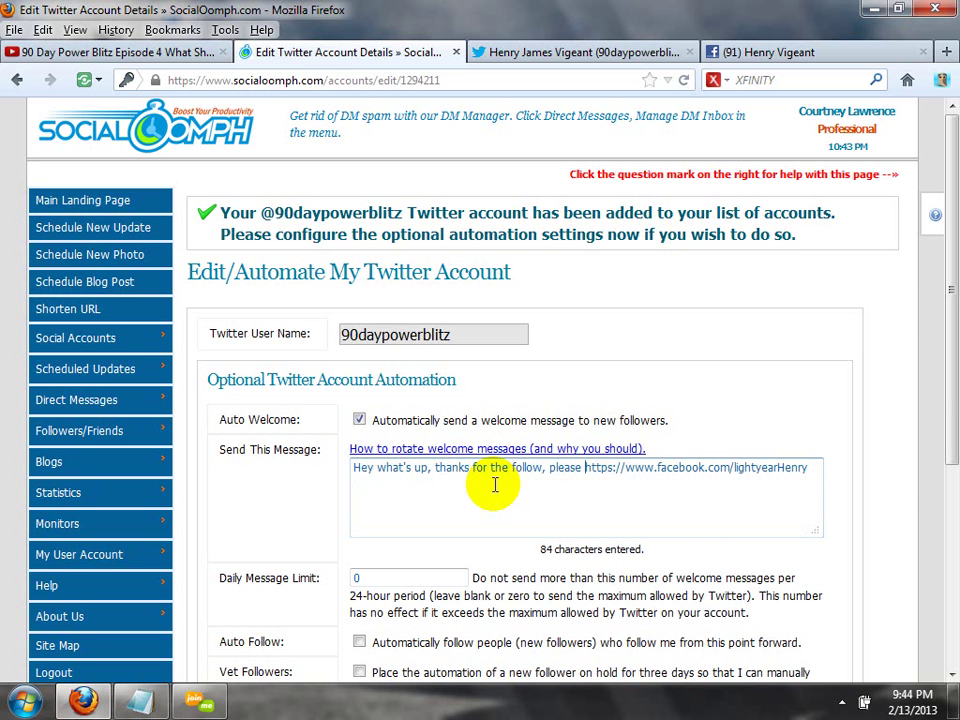
type("fri")
type("end me on ")
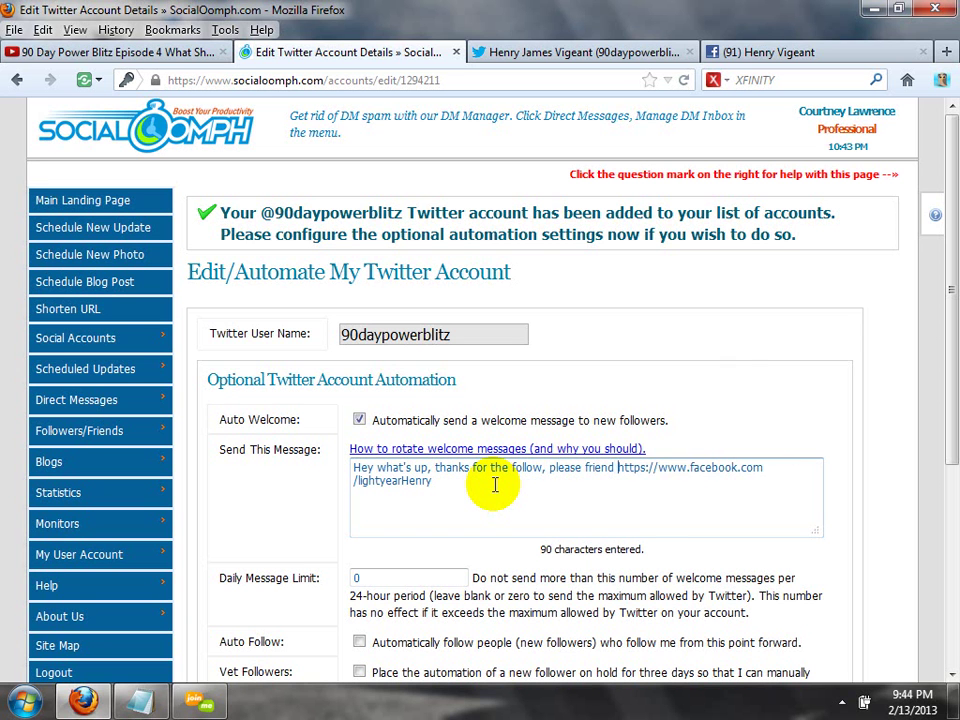
type("facebook")
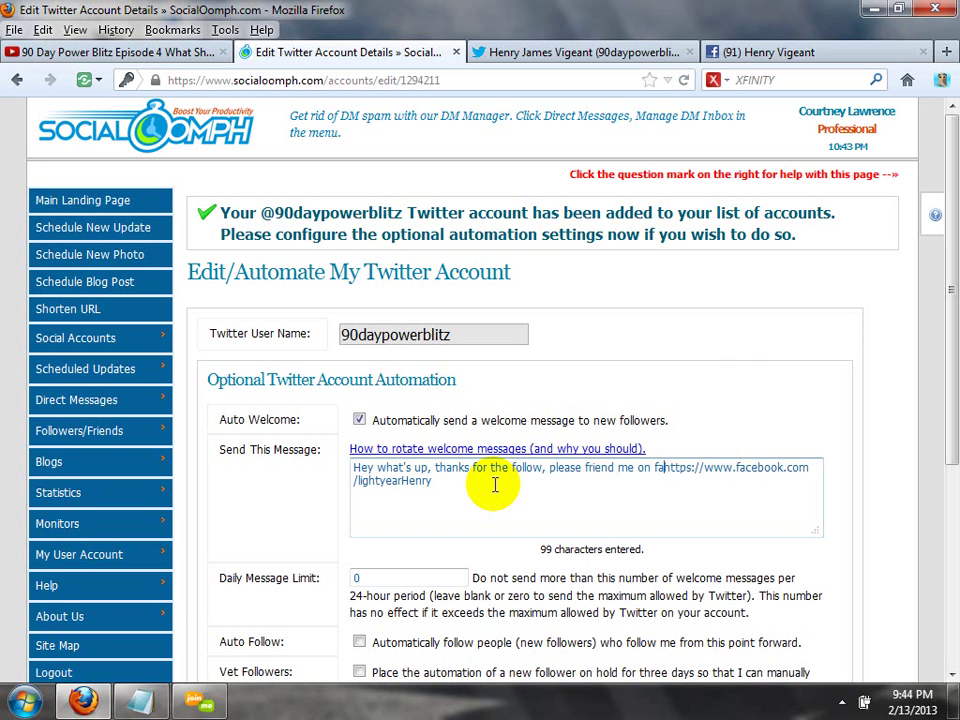
type(" I am more")
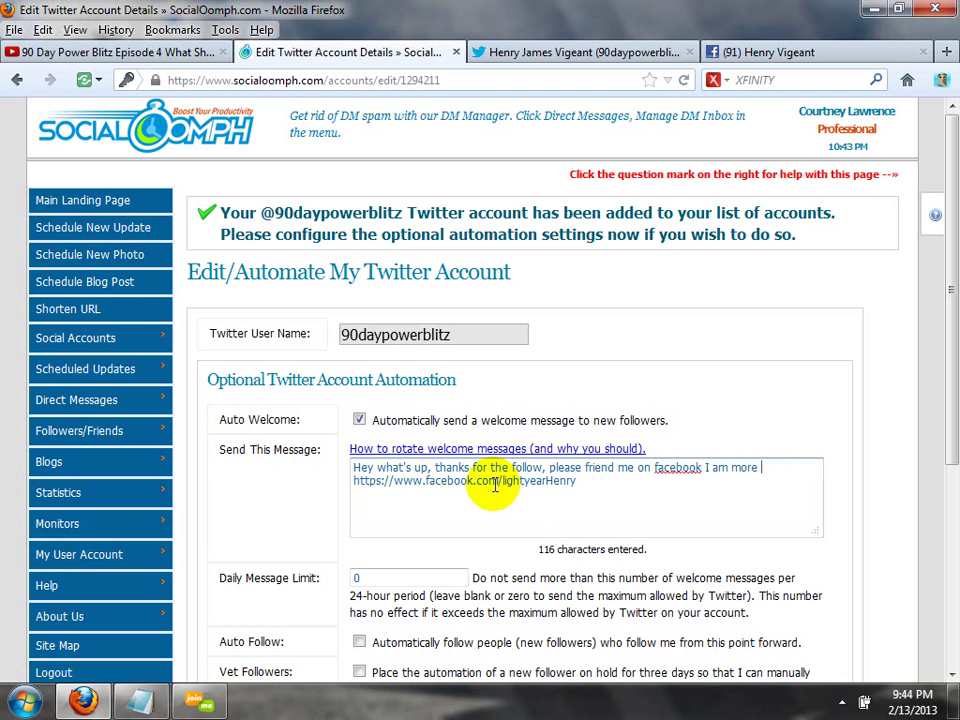
type(" active then")
type("e.")
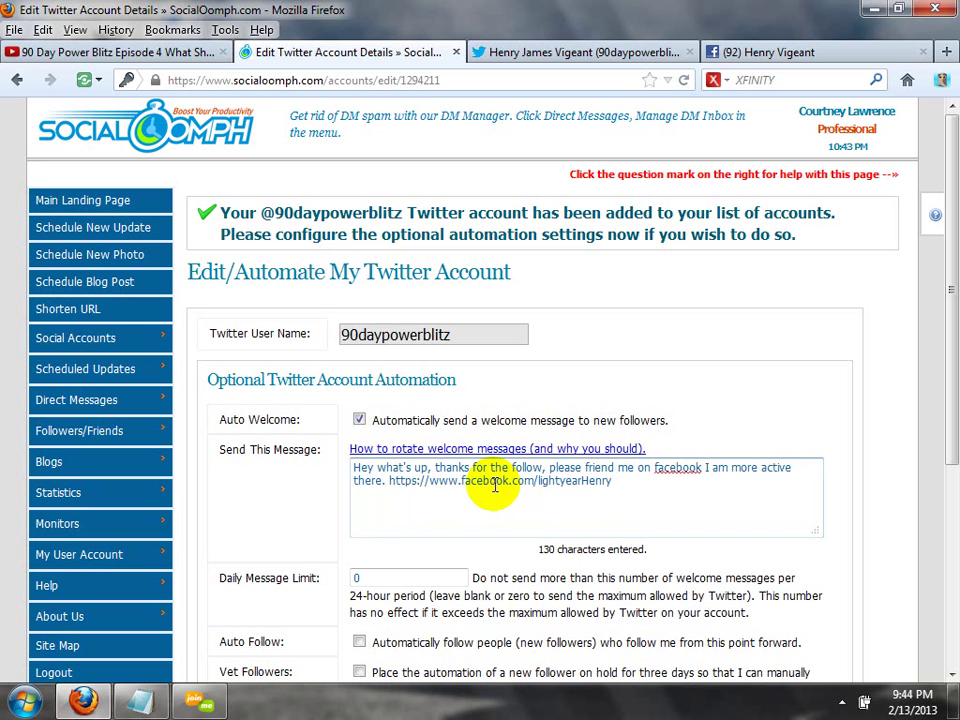
key("BackSpace")
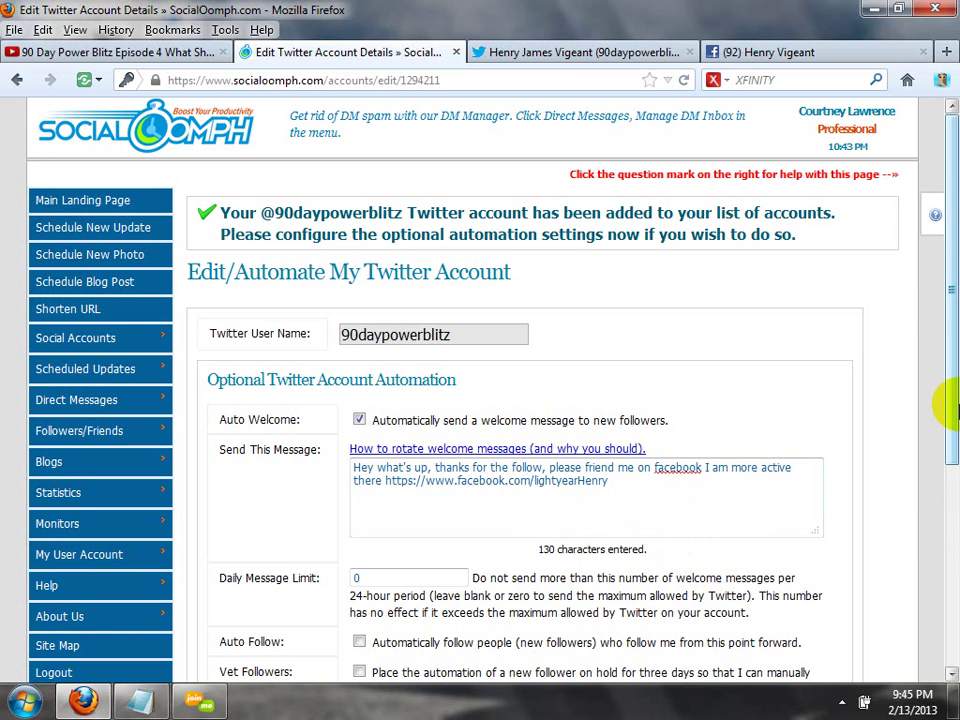
Save the Edit Twitter Account form and scroll back up to the saved confirmation.
left_click_drag(952, 408, 943, 561)
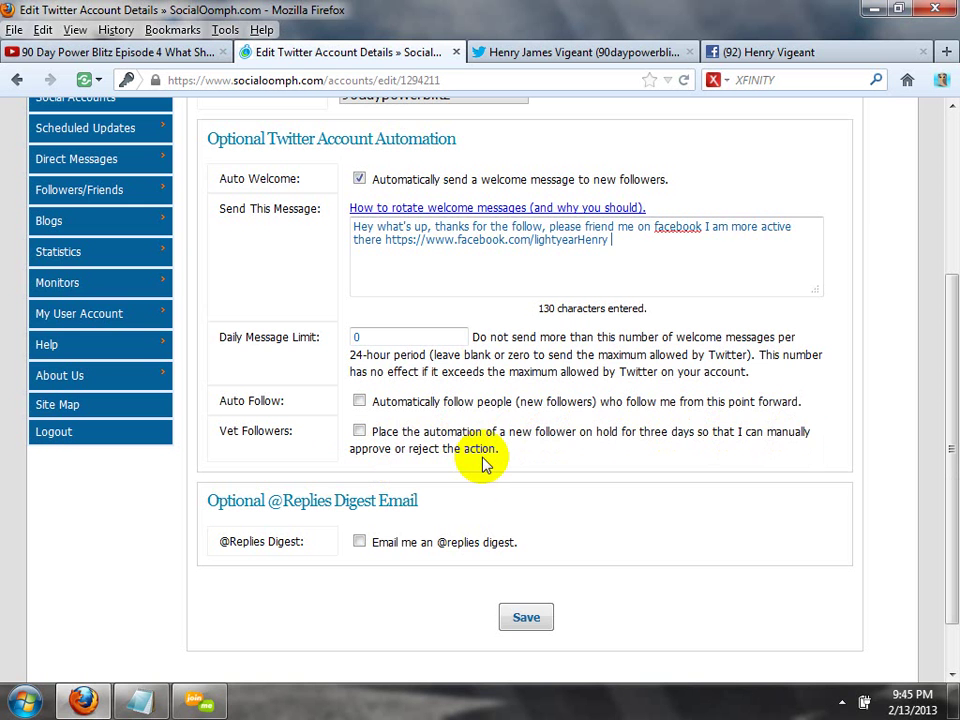
left_click(526, 618)
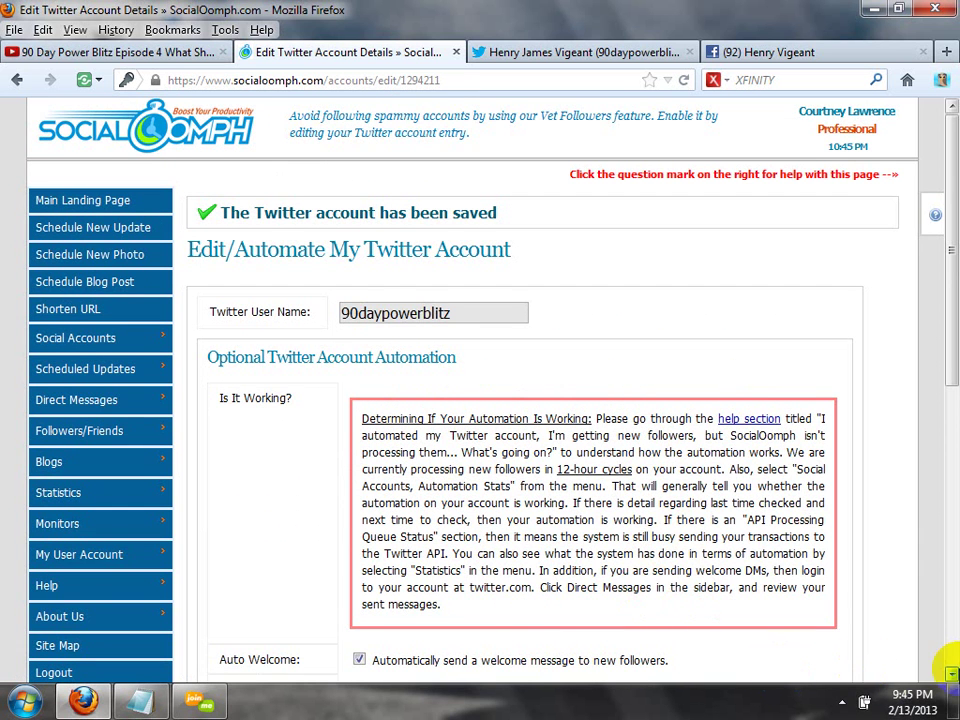
left_click(952, 676)
left_click(952, 676)
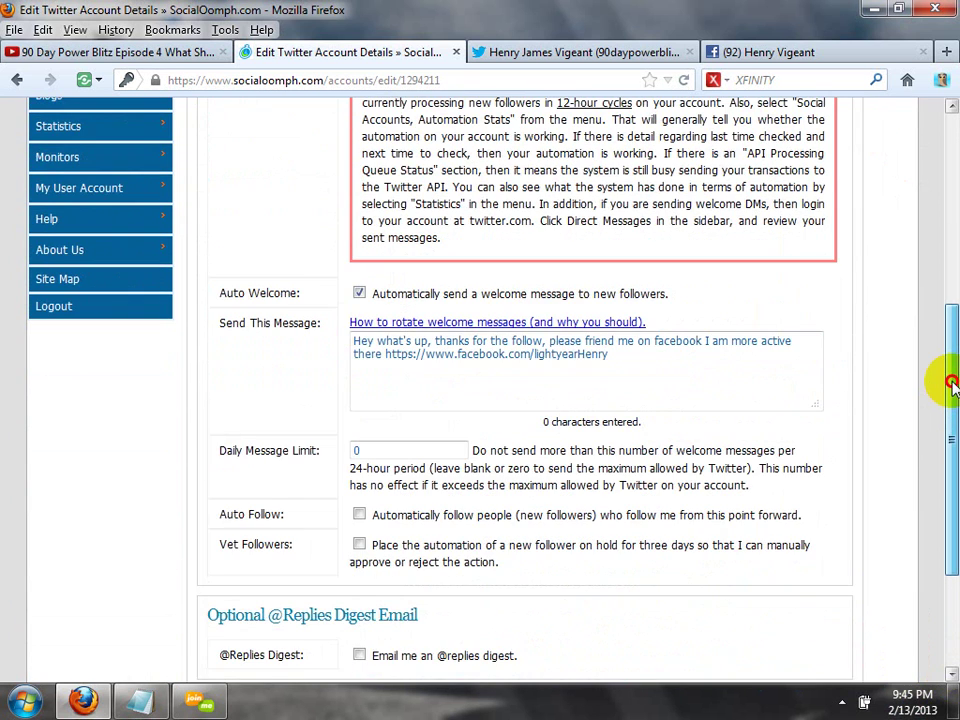
left_click_drag(950, 379, 937, 154)
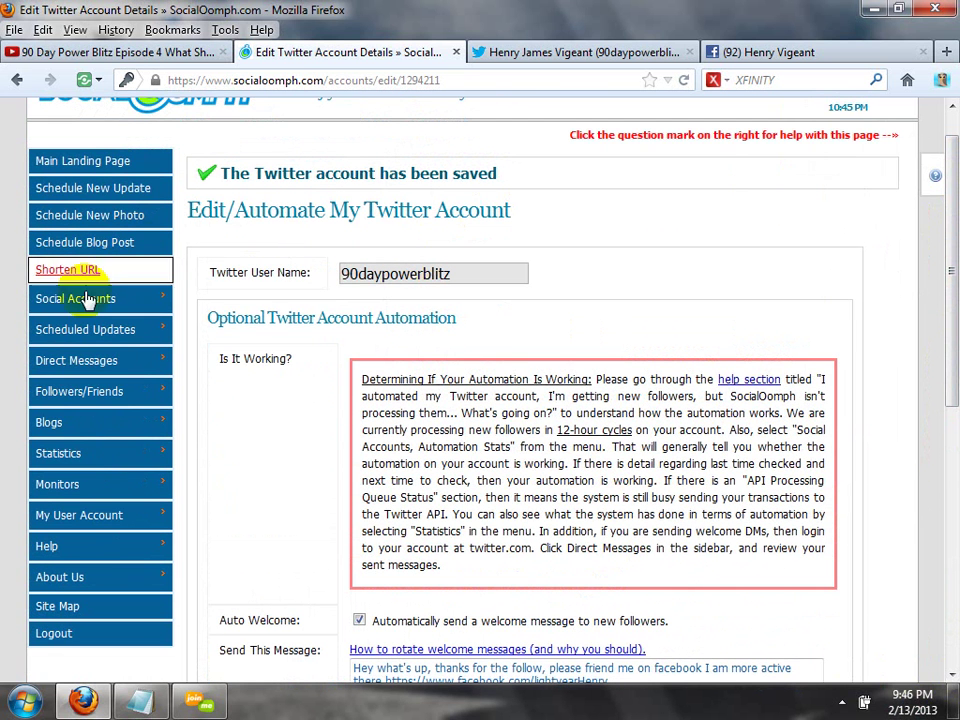
Schedule a Wipe All Friends run for the 90daypowerblitz Twitter account and confirm it.
mouse_move(130, 298)
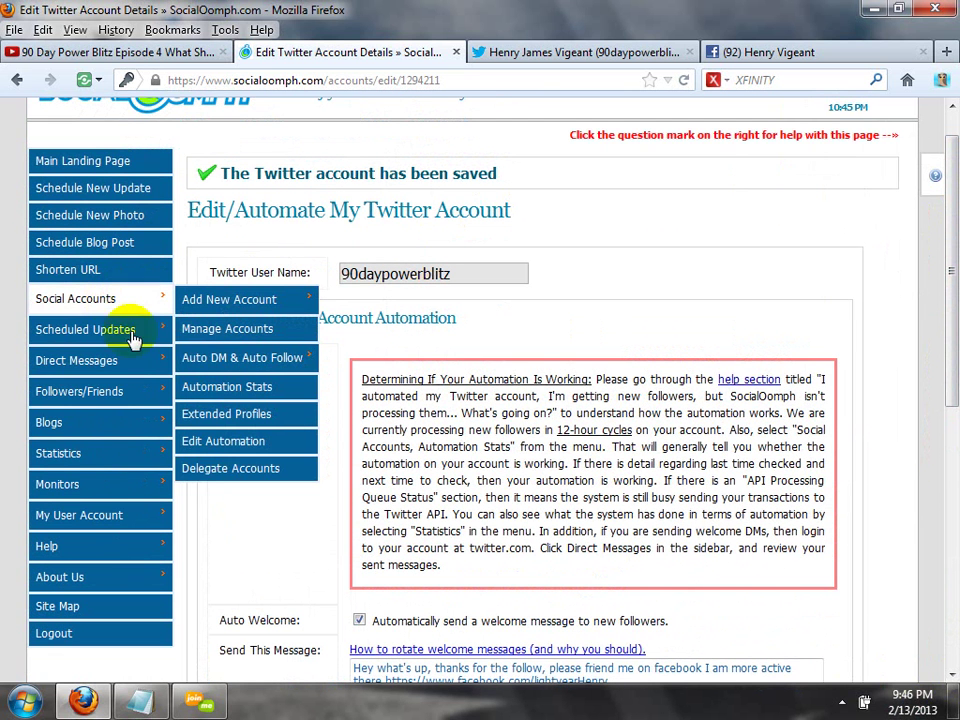
mouse_move(146, 392)
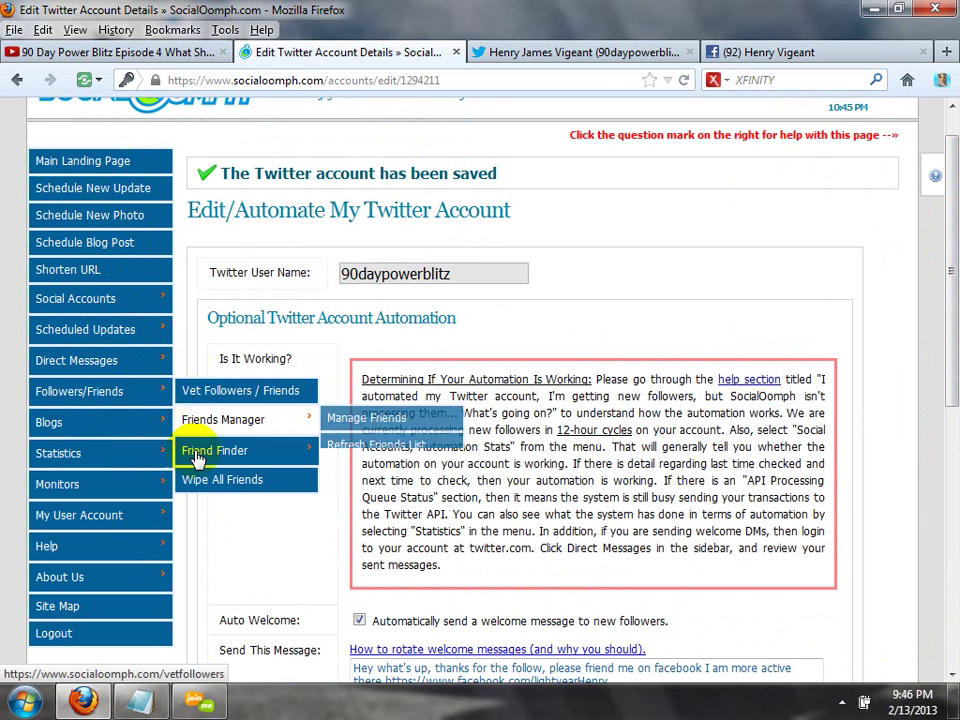
left_click(215, 481)
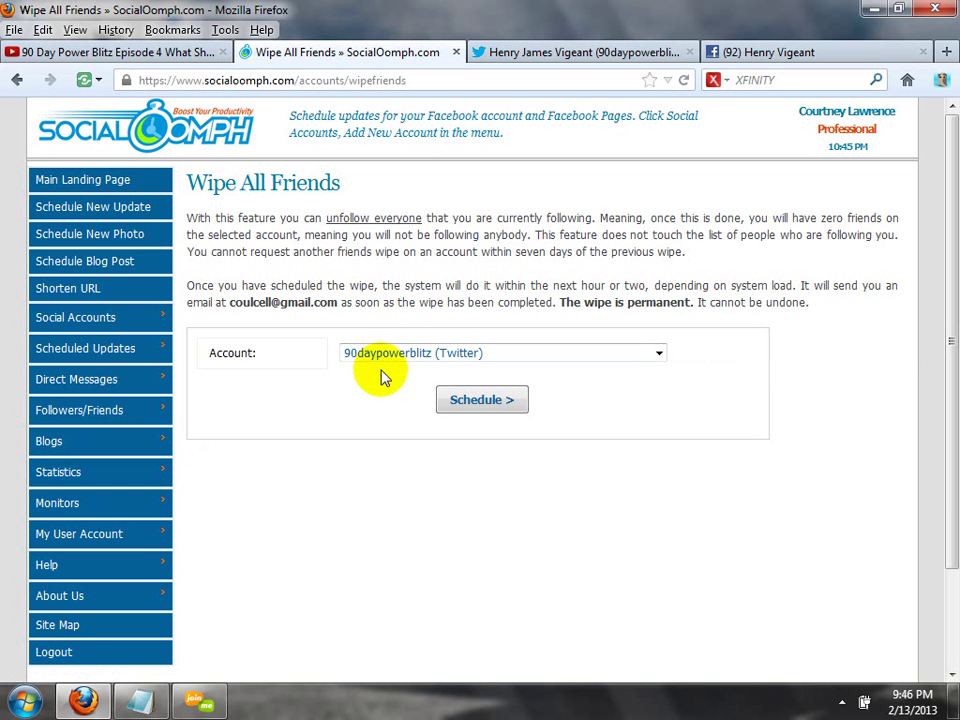
left_click(488, 411)
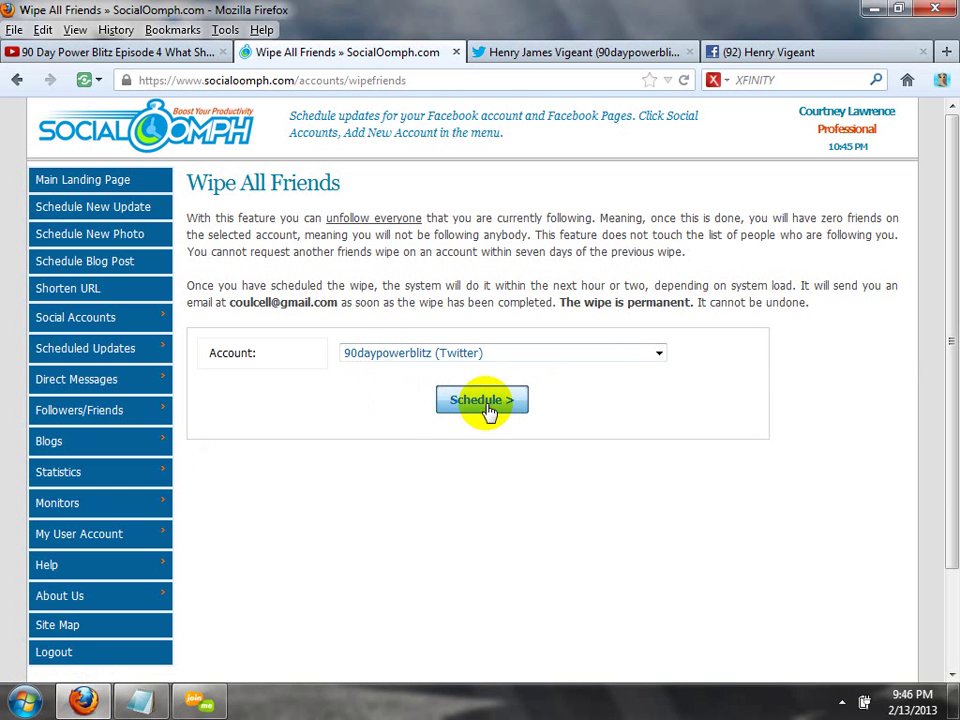
left_click(457, 353)
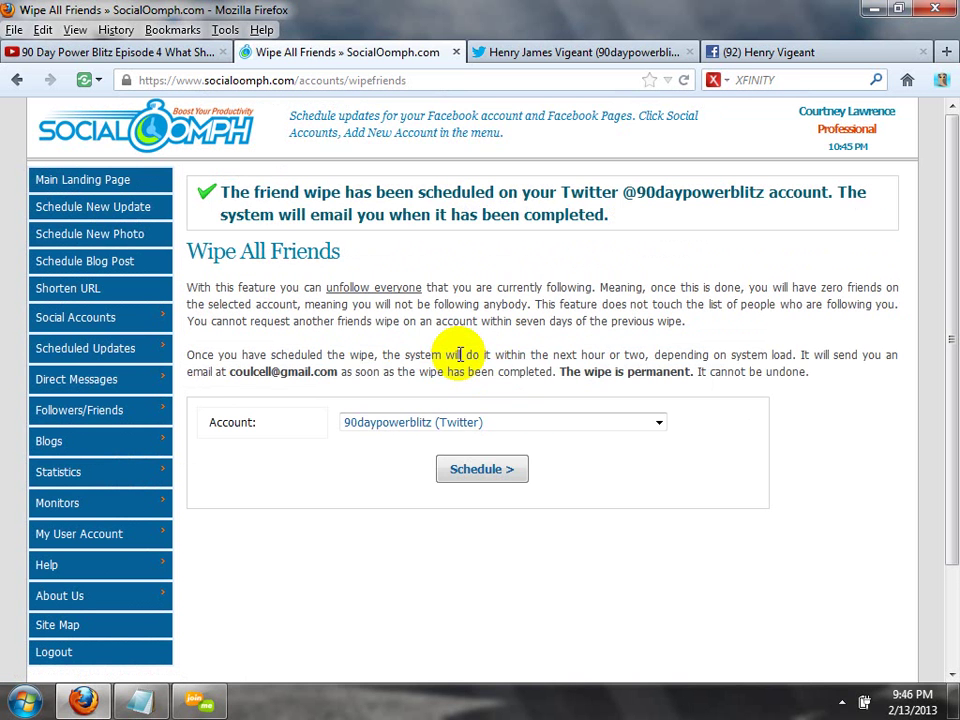
Schedule and confirm the wipe a second time, then view the Twitter profile.
left_click(482, 470)
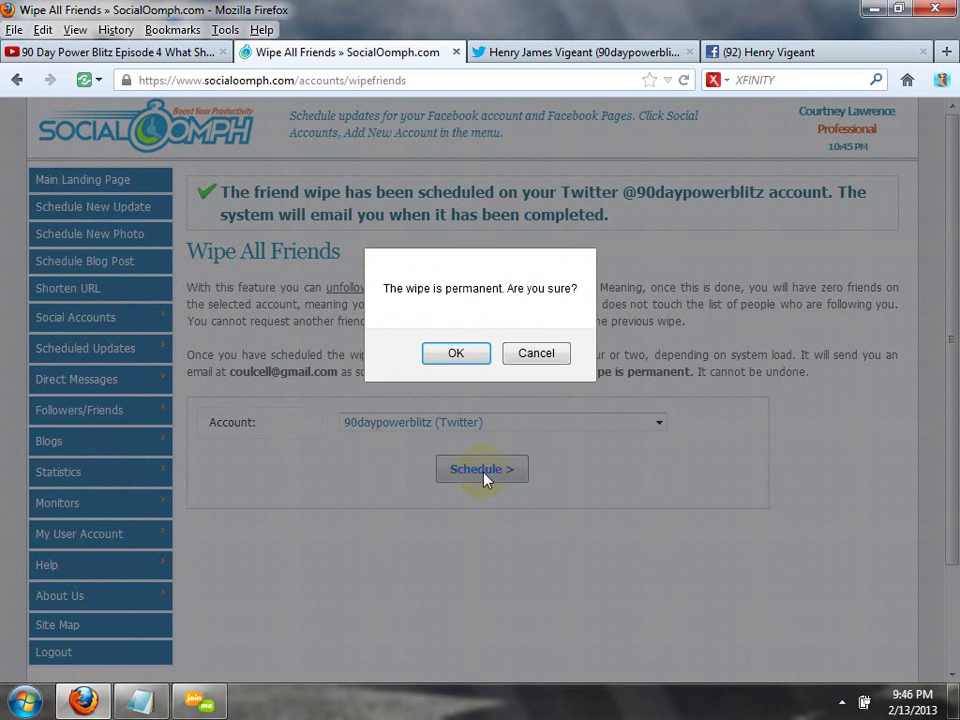
left_click(468, 357)
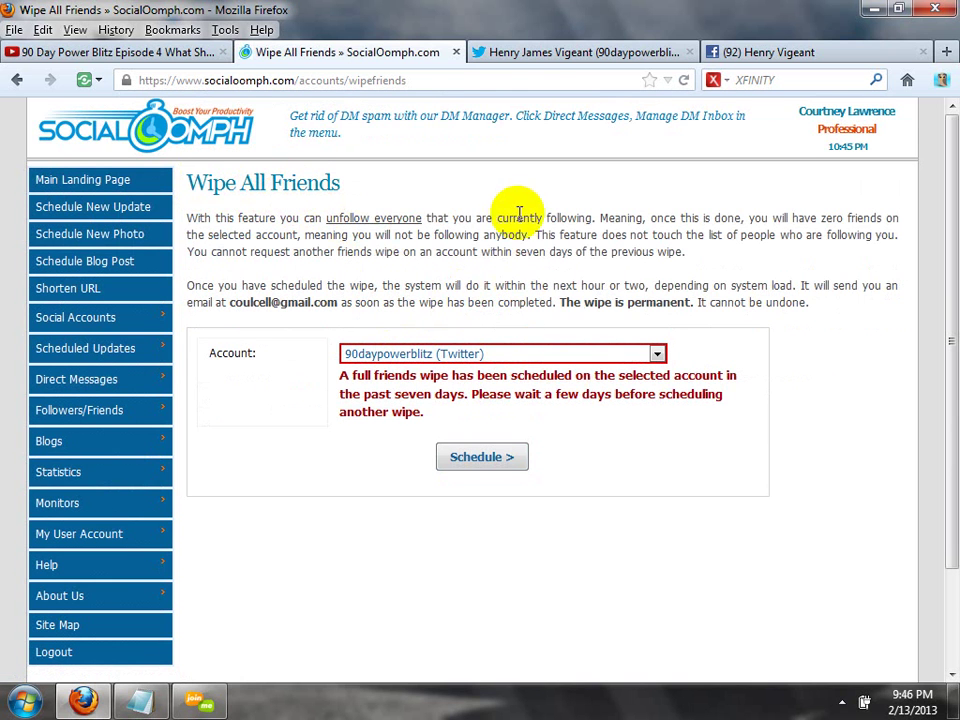
left_click(530, 58)
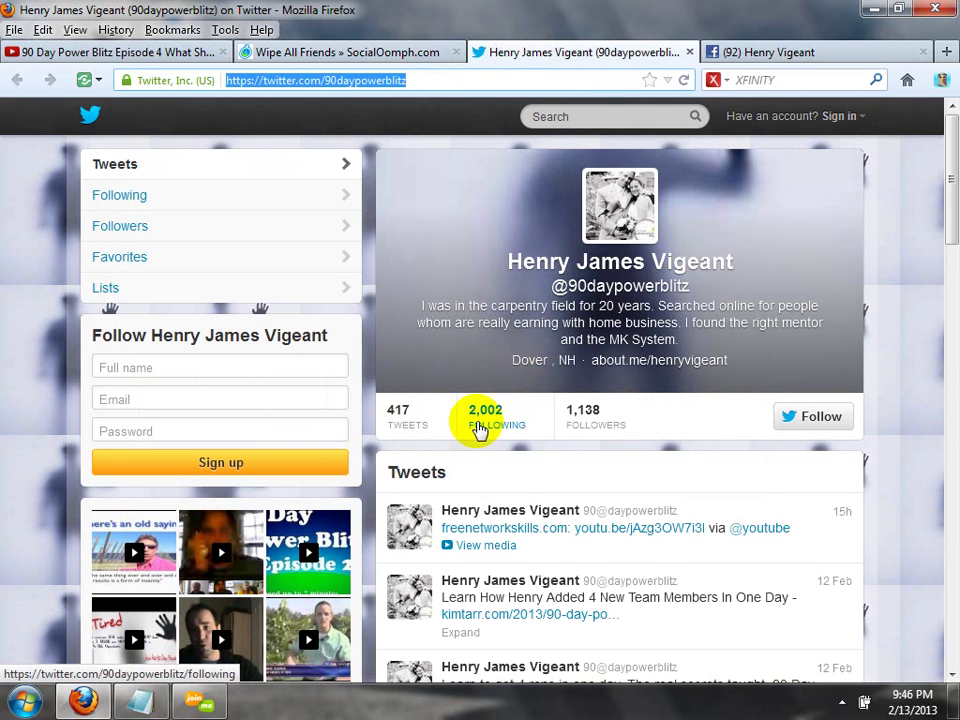
Reload the Twitter profile, recheck it, and go back to SocialOomph's Wipe All Friends page.
left_click(686, 80)
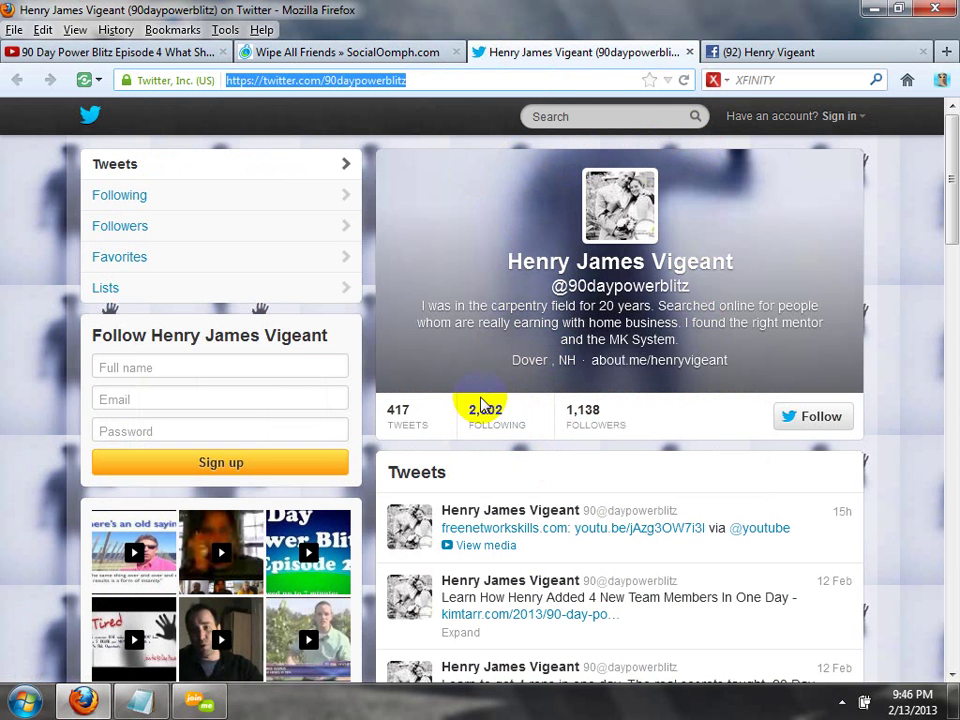
left_click(337, 55)
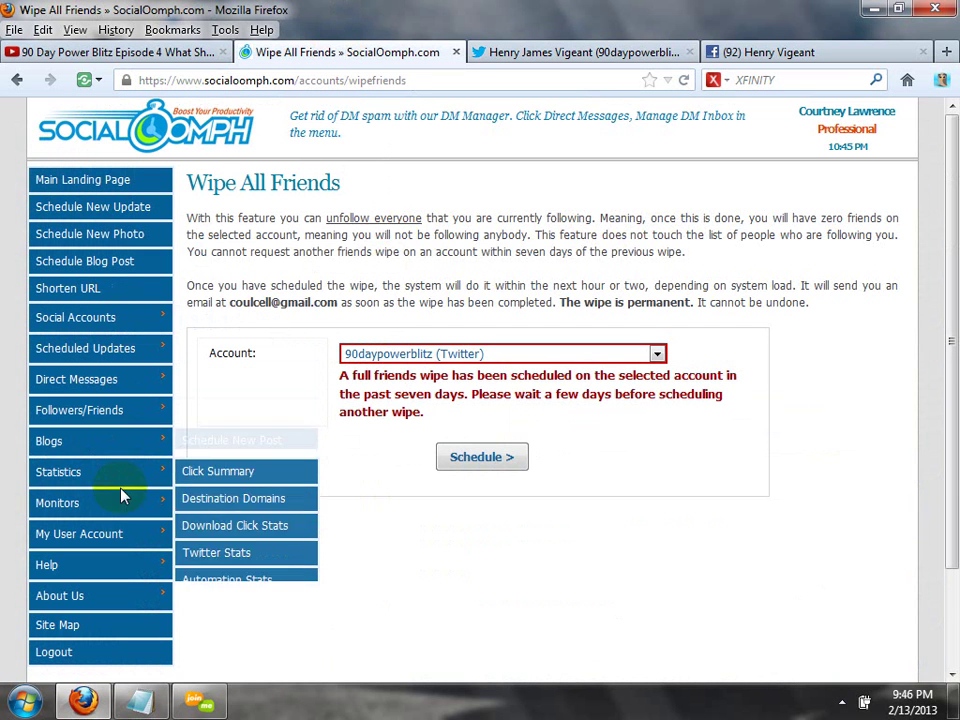
mouse_move(118, 553)
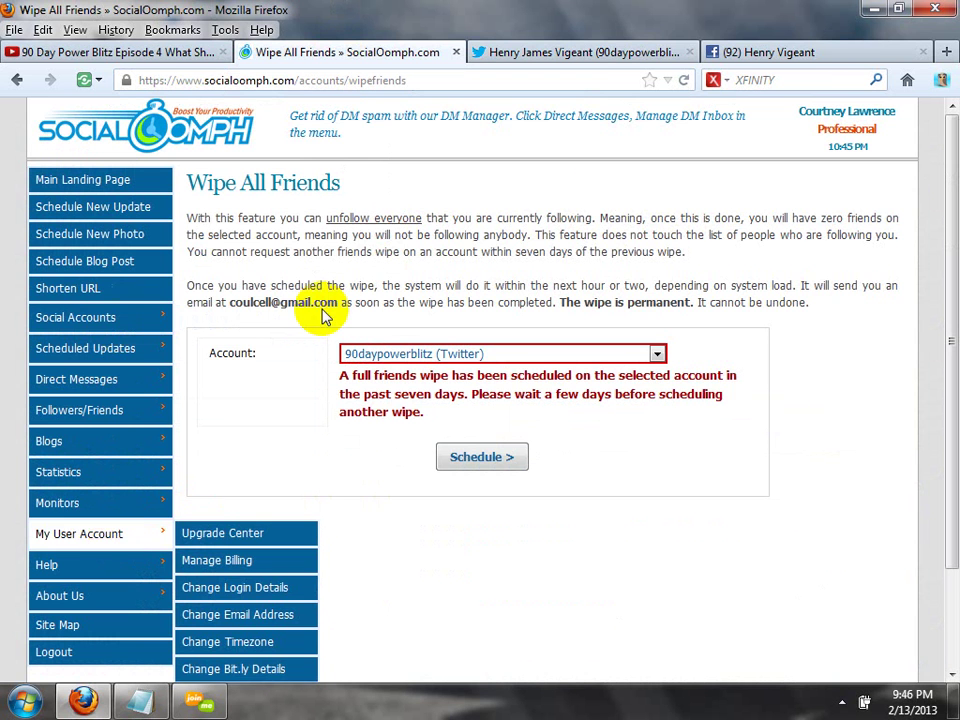
left_click(590, 55)
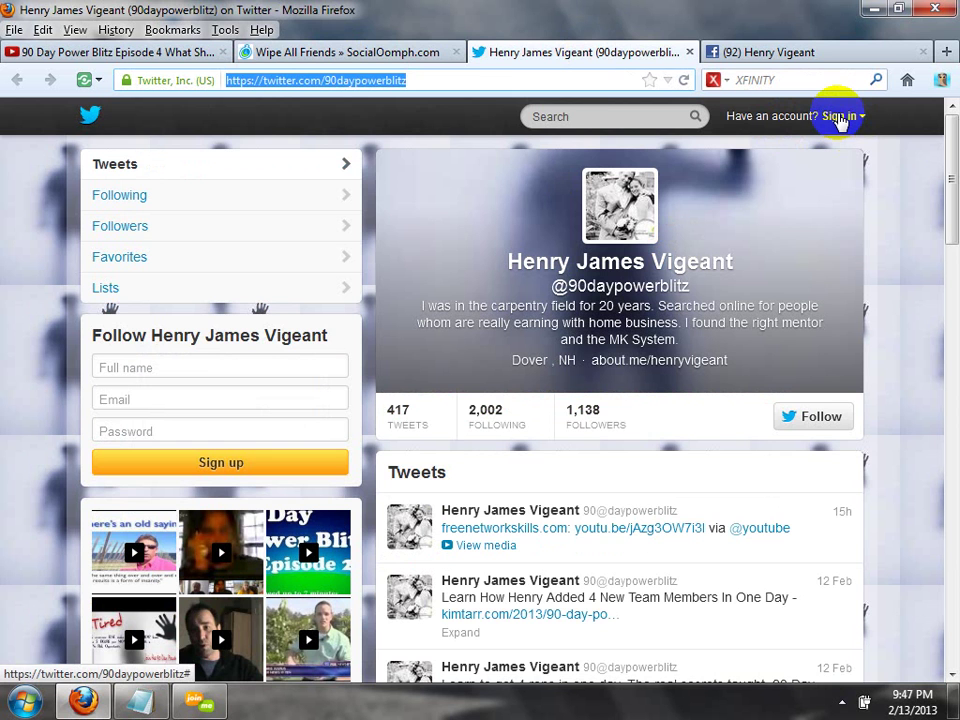
left_click(343, 62)
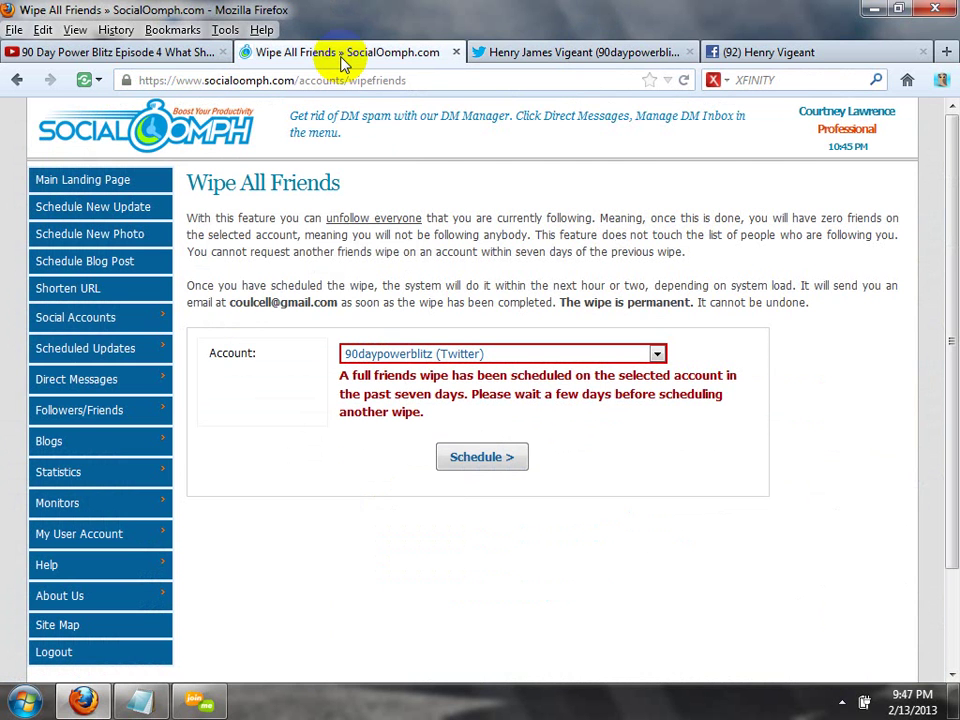
mouse_move(100, 333)
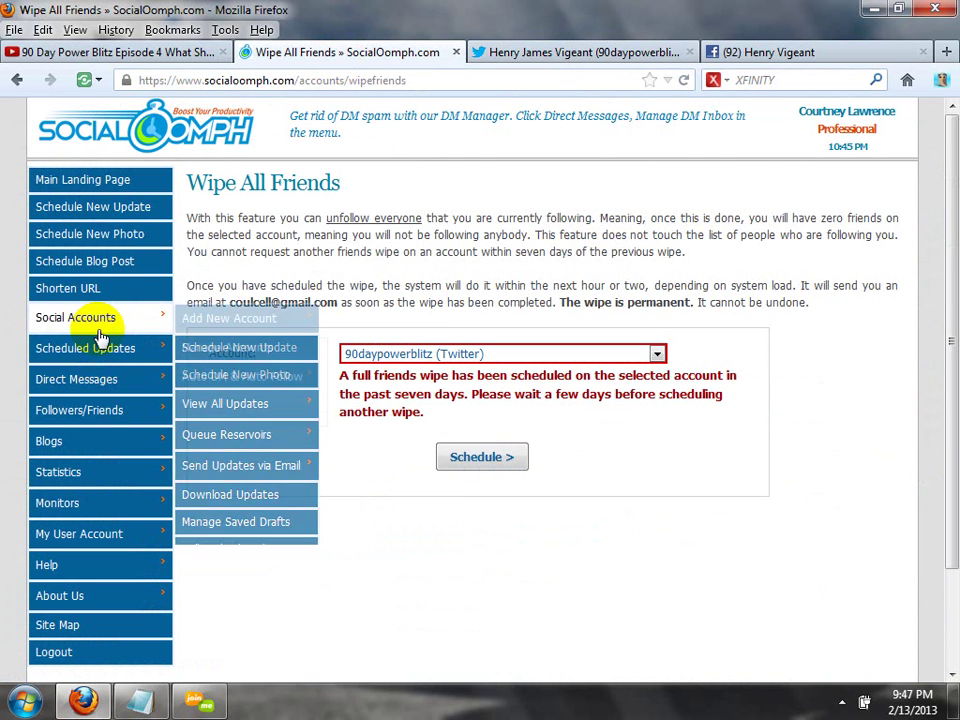
mouse_move(94, 424)
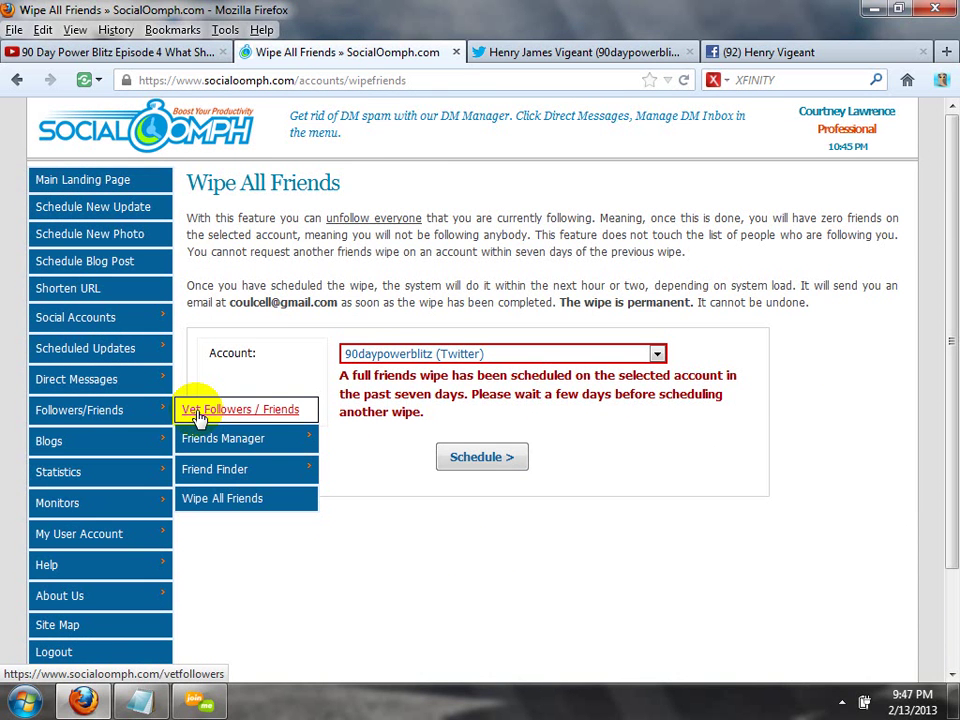
Open Vet Followers / Friends and record Approve decisions for two successive pages of followers.
left_click(198, 414)
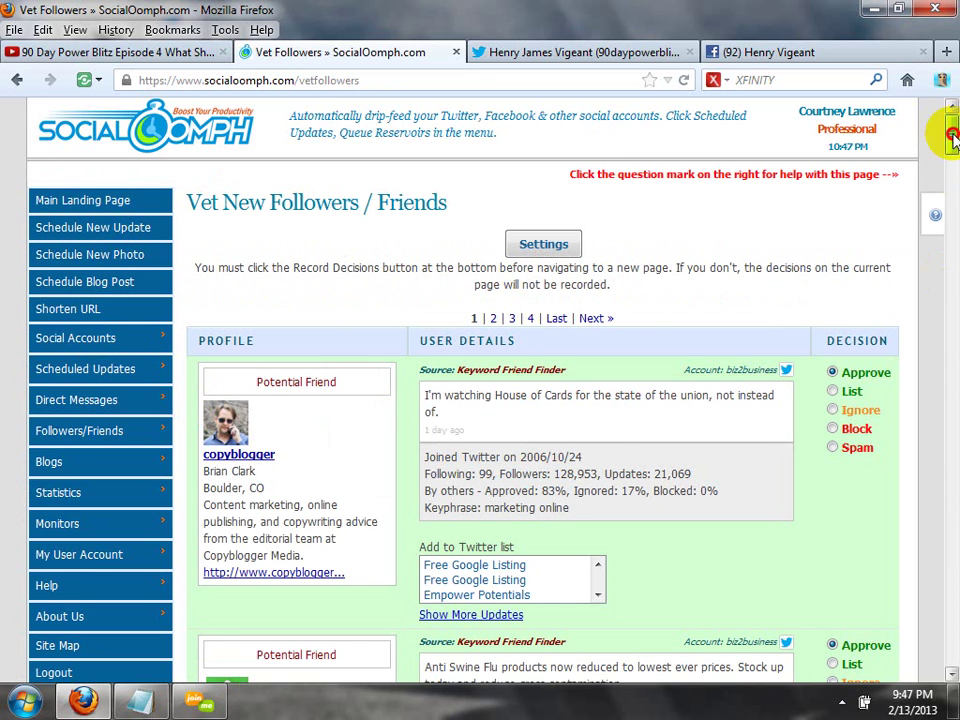
left_click_drag(947, 134, 952, 668)
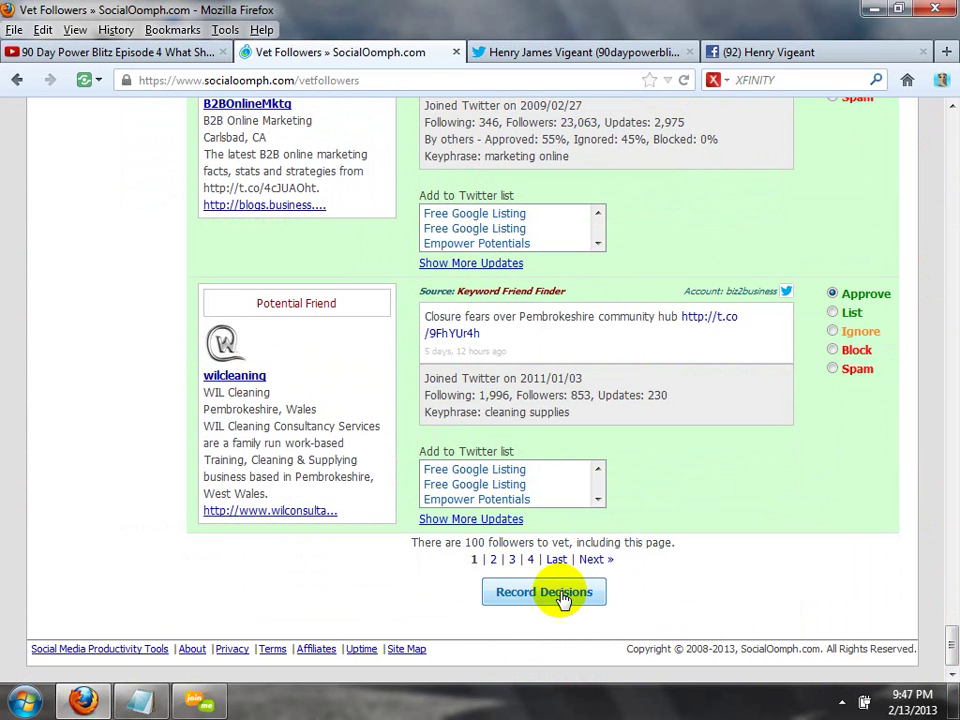
left_click(560, 593)
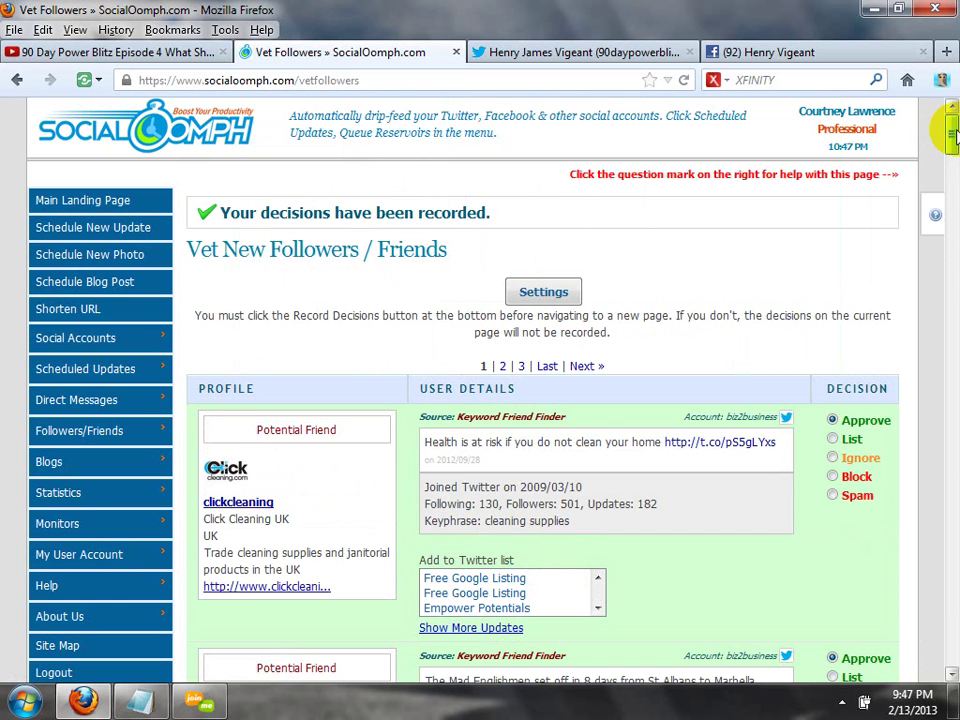
left_click_drag(950, 133, 950, 640)
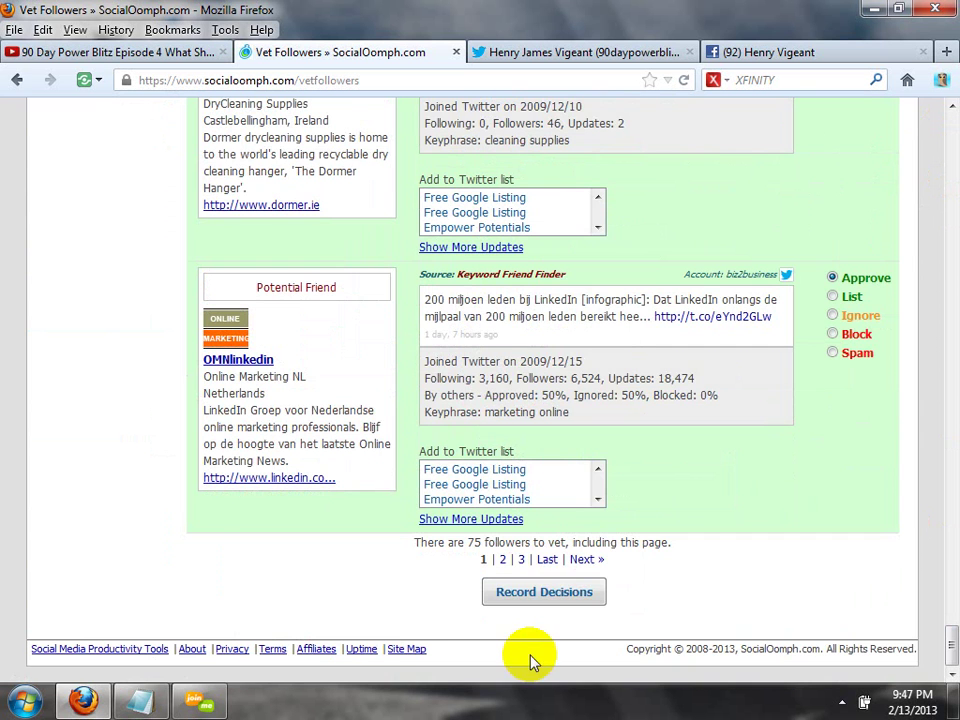
left_click(554, 596)
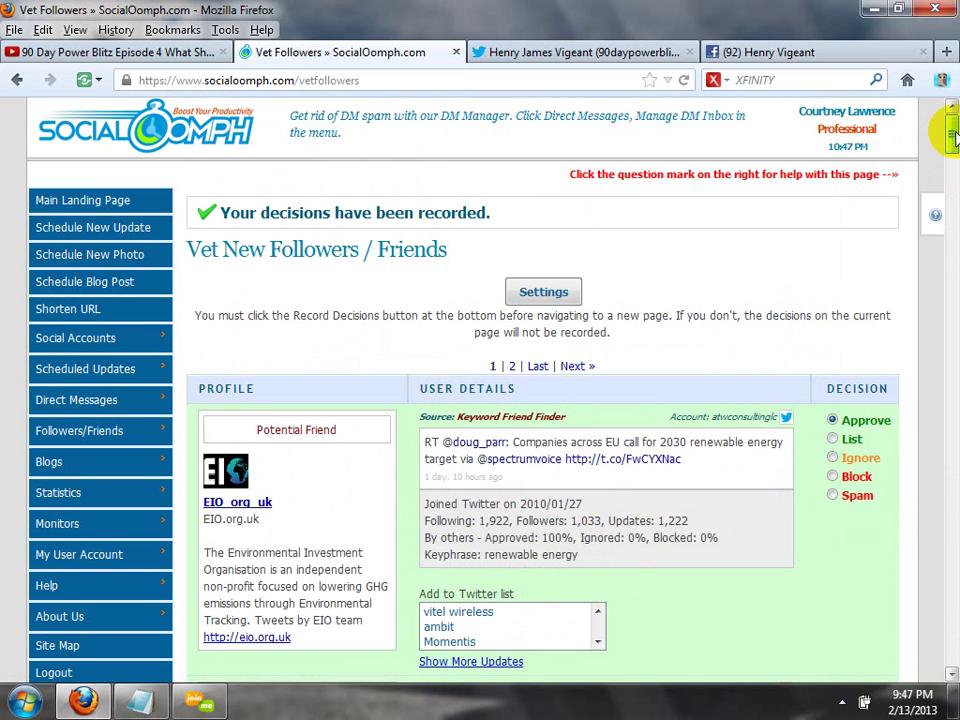
left_click_drag(950, 140, 953, 175)
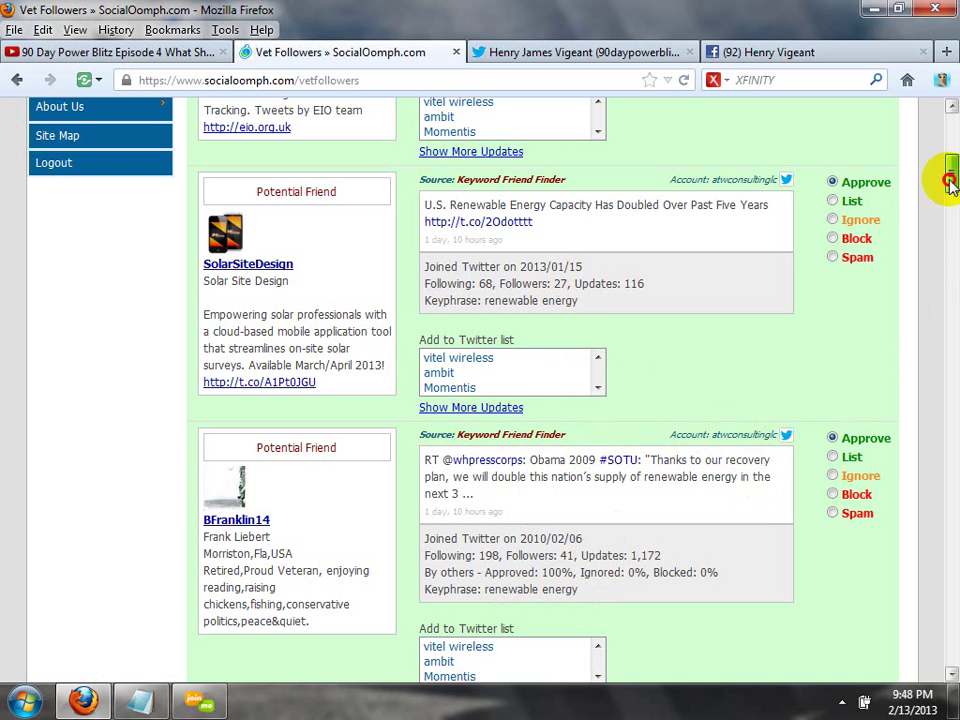
Adjust choices for a few listed accounts, then record decisions for this Vet Followers page.
left_click_drag(952, 182, 949, 214)
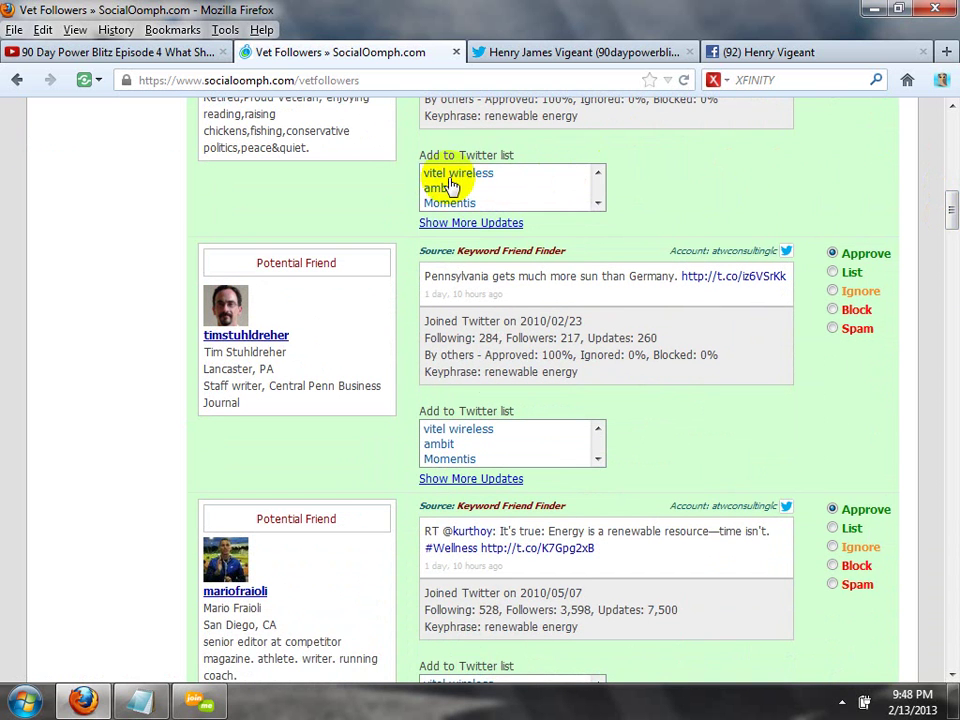
left_click(600, 203)
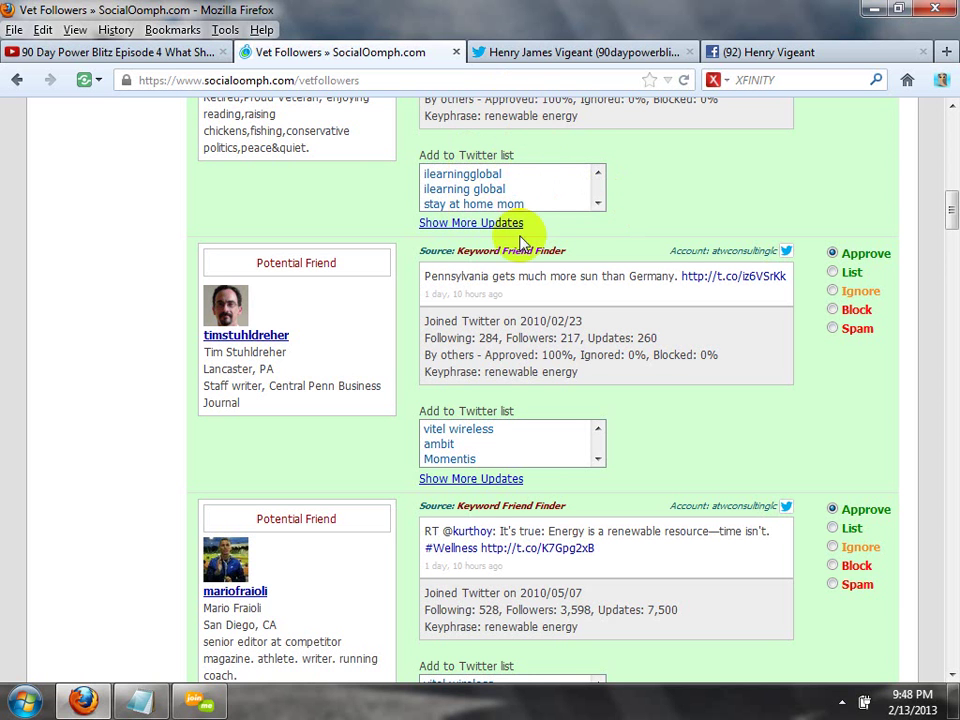
left_click(598, 176)
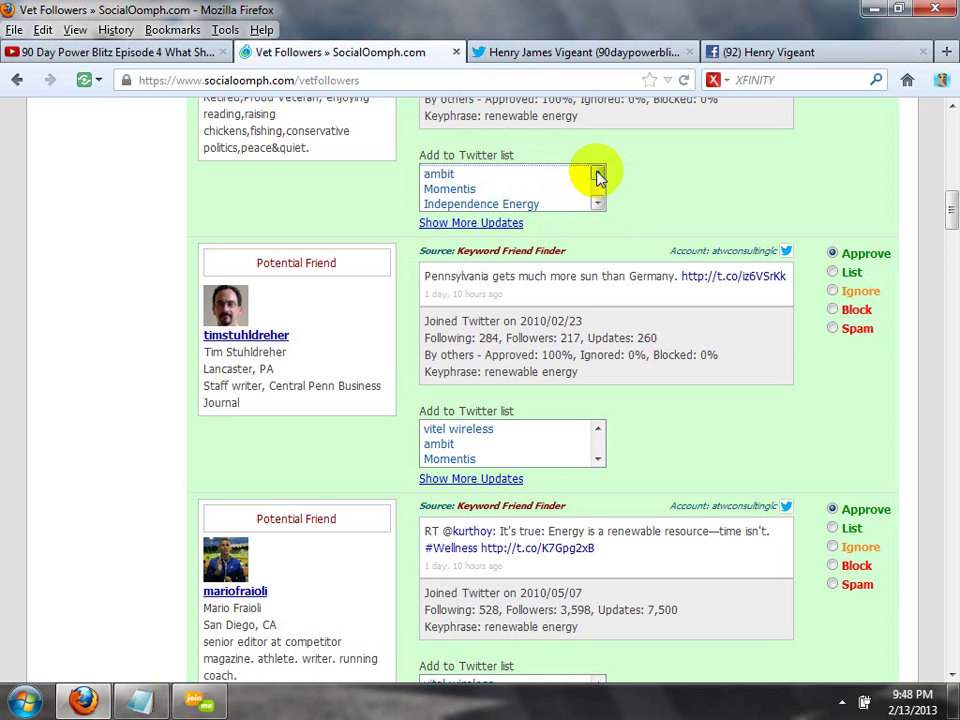
left_click(598, 175)
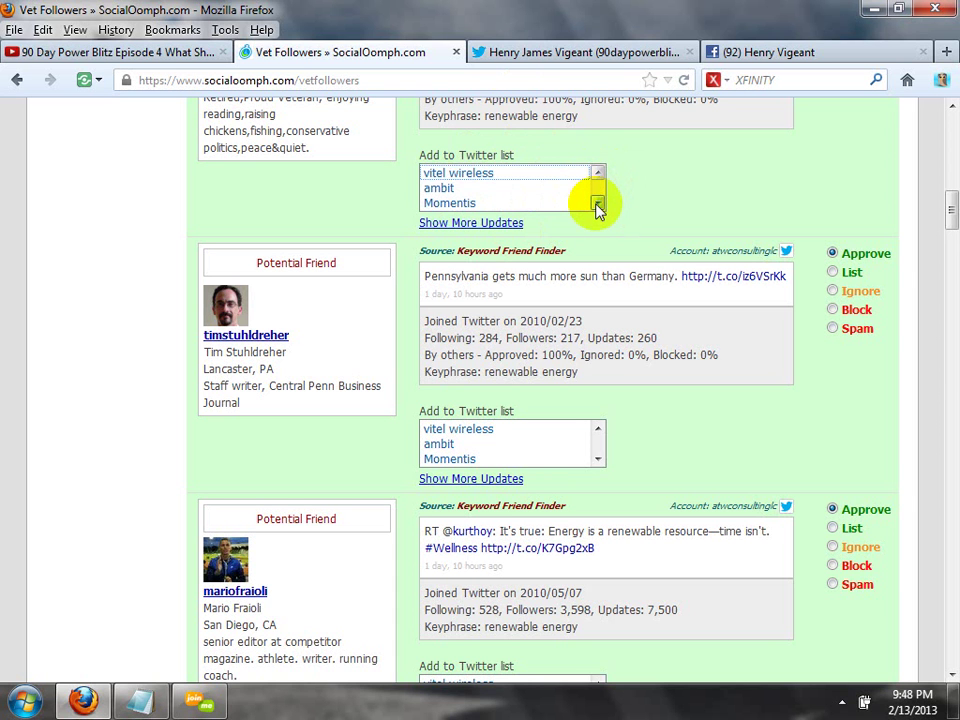
left_click(598, 204)
left_click(598, 205)
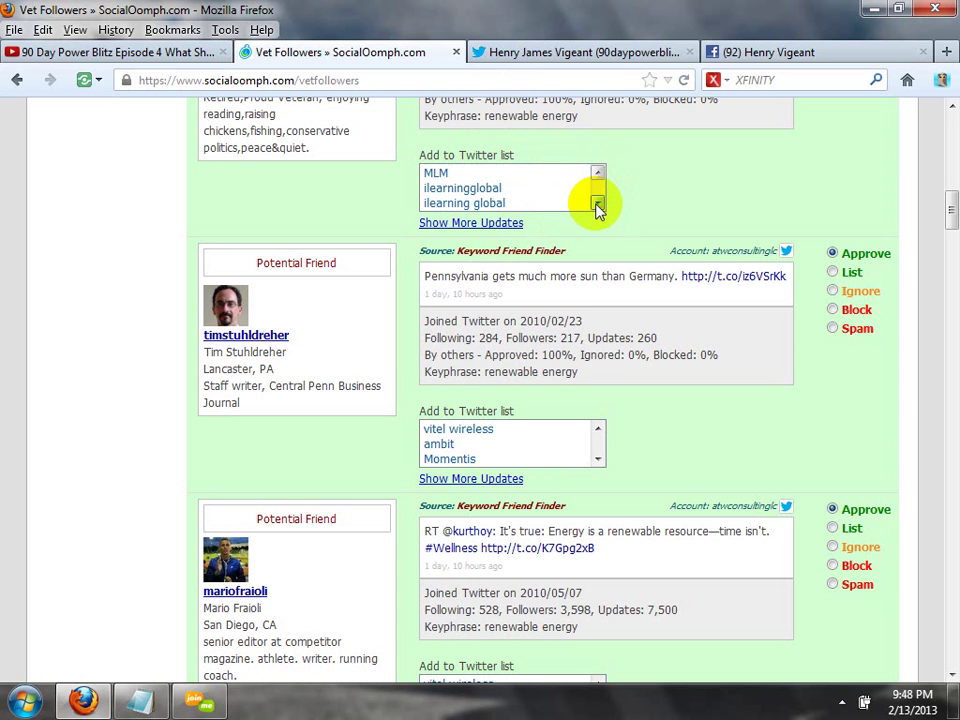
left_click(598, 205)
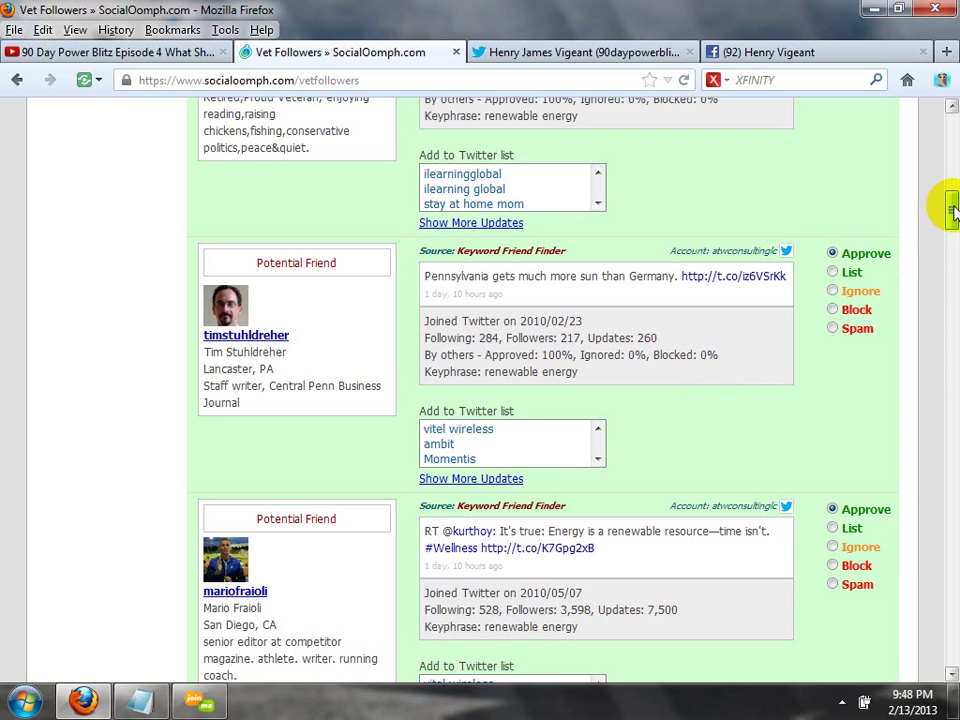
scroll(950, 260, "down", 9)
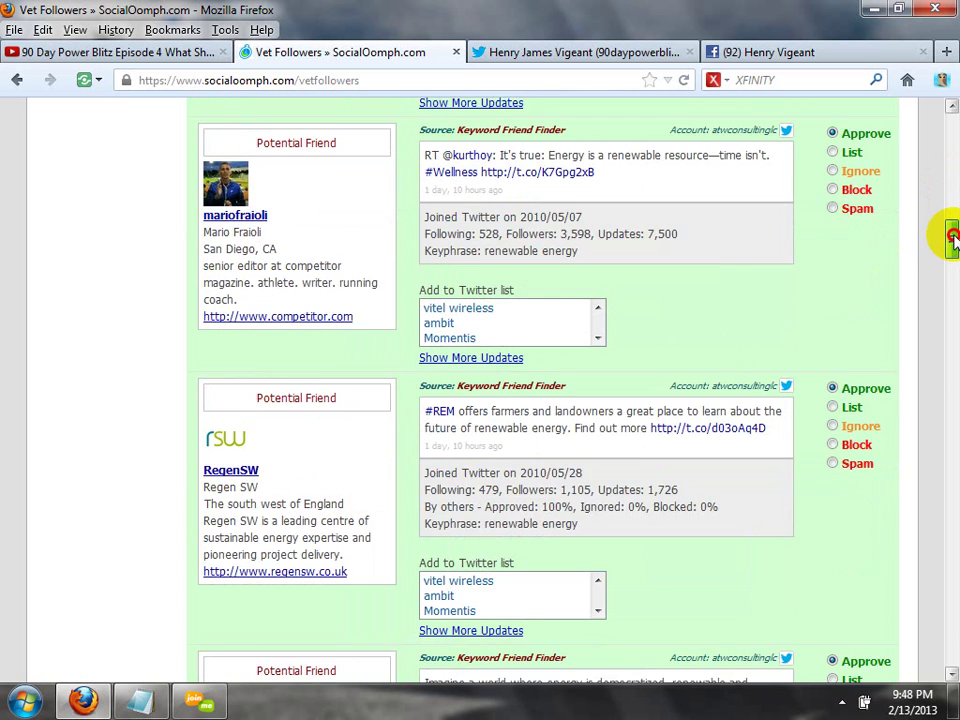
left_click_drag(953, 252, 953, 660)
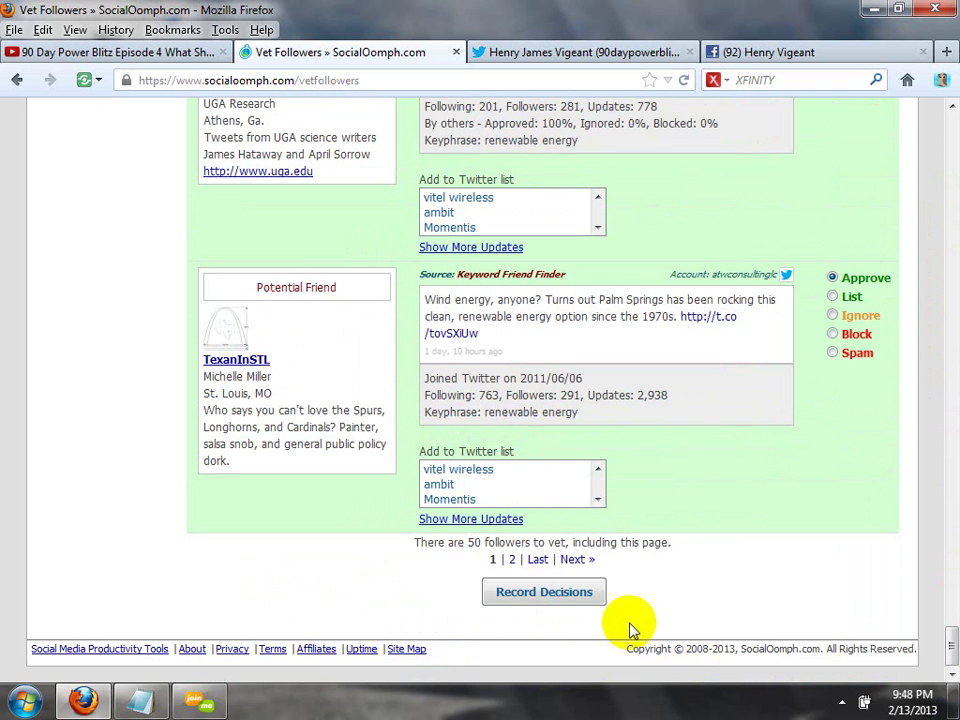
left_click(549, 602)
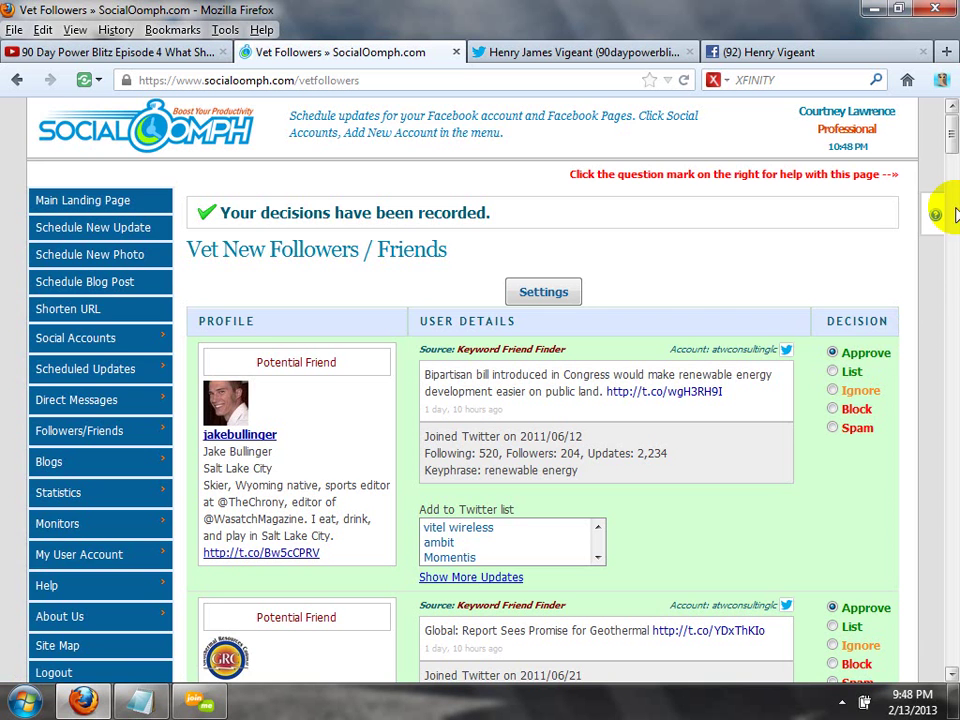
Record decisions for the last potential followers, emptying the vetting queue.
left_click(952, 500)
scroll(952, 500, "down", 15)
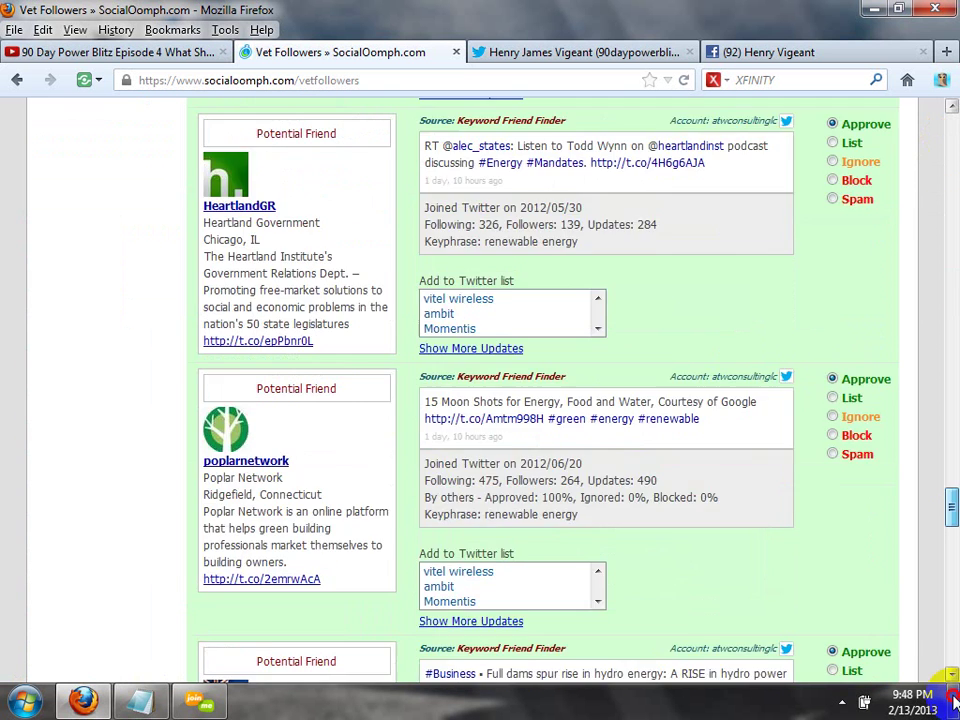
left_click(552, 593)
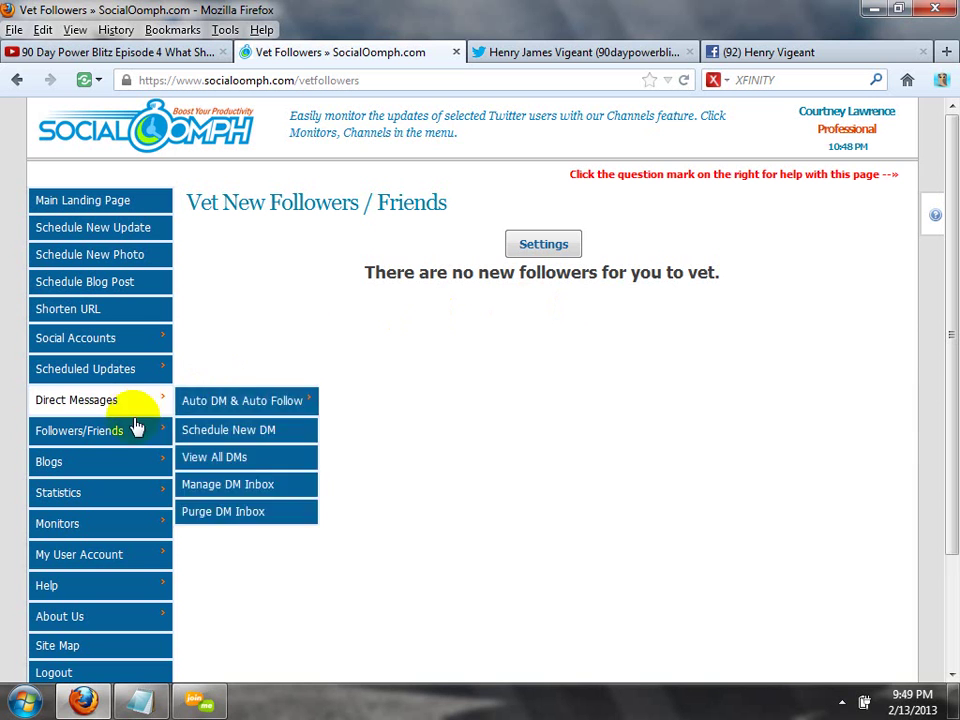
mouse_move(137, 439)
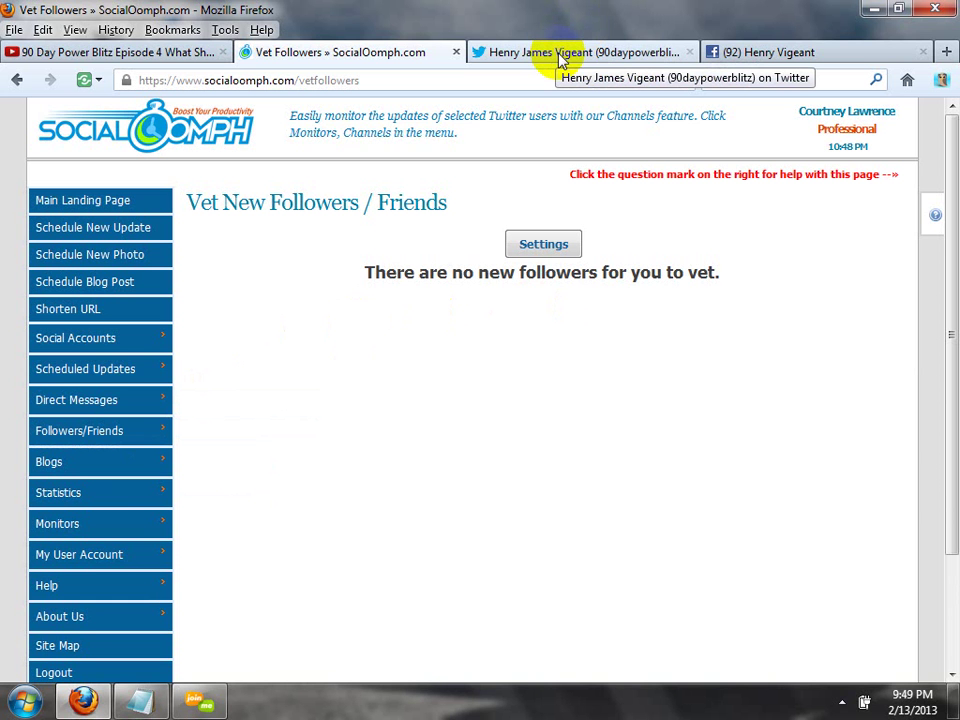
Sign in to Twitter from the profile tab with the account's username and password.
left_click(557, 56)
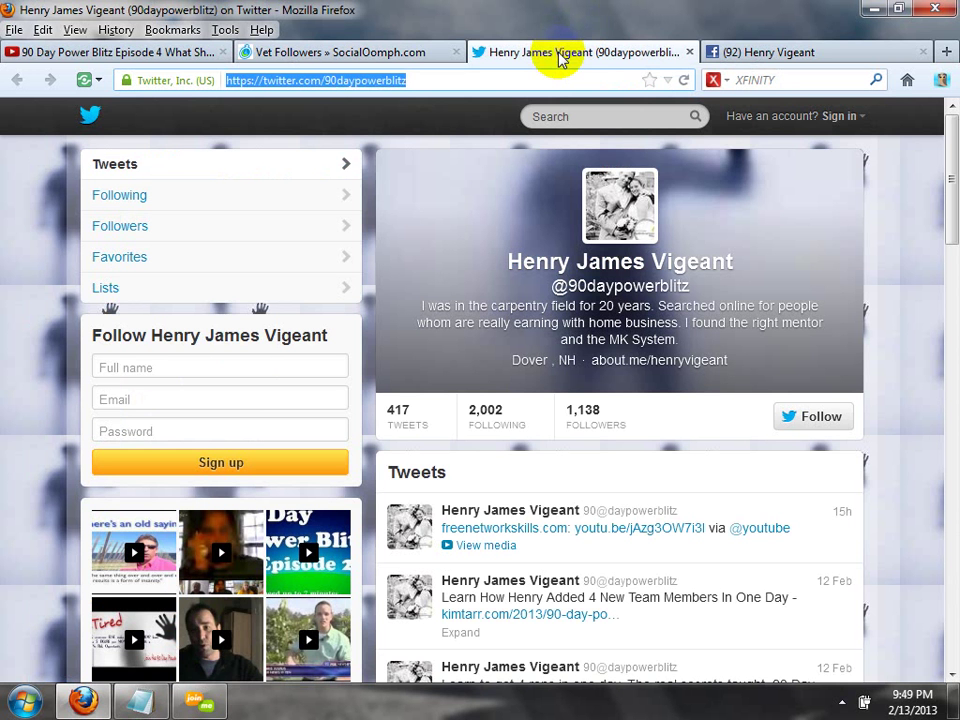
left_click(838, 117)
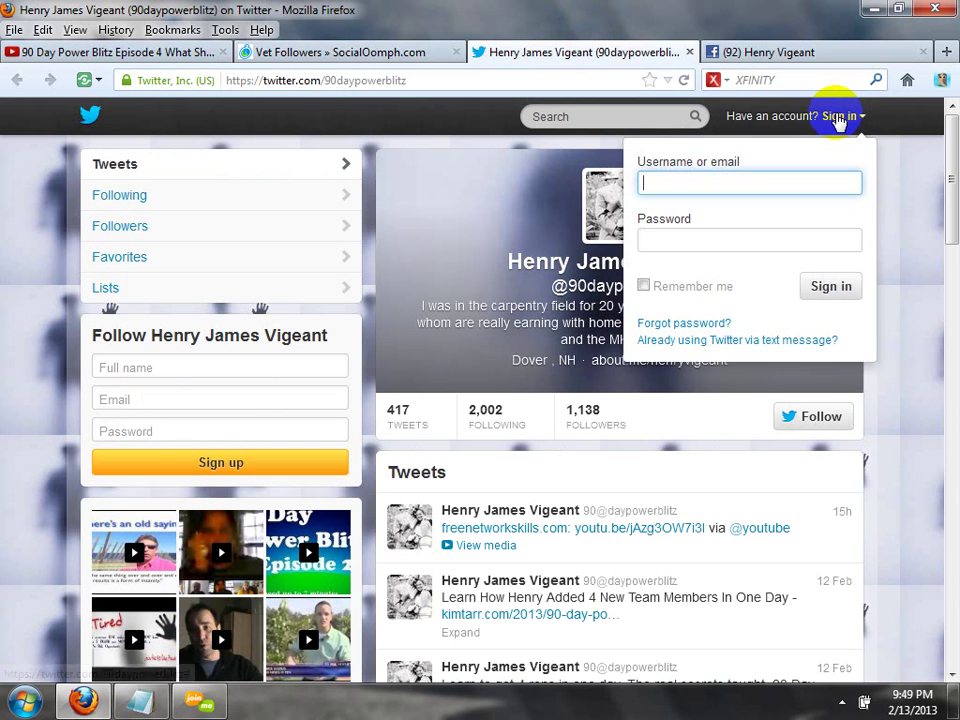
left_click(766, 190)
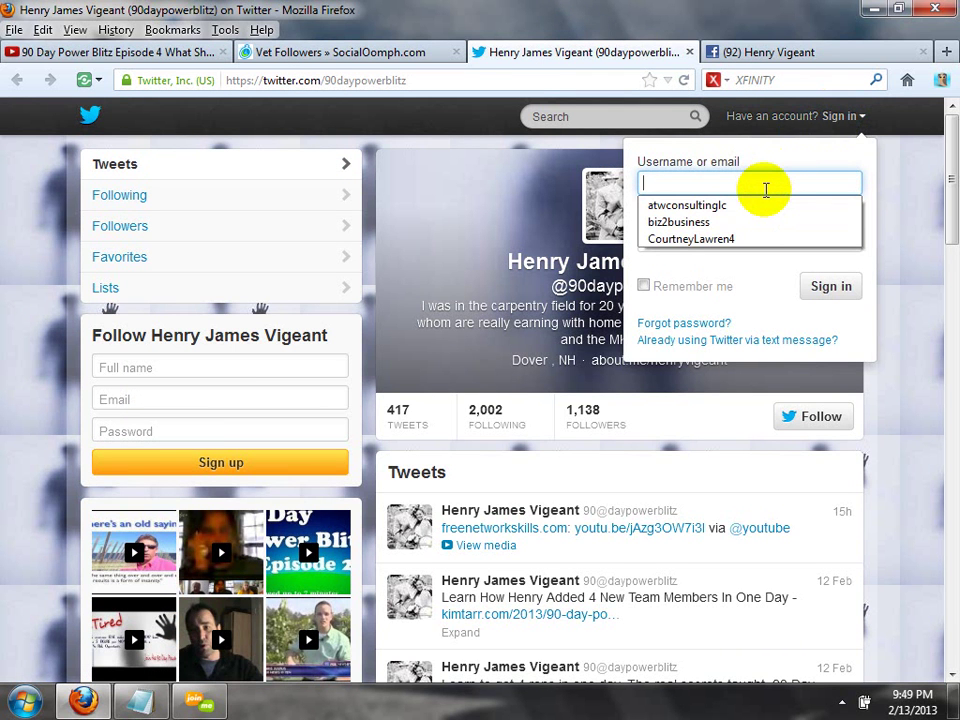
type("90")
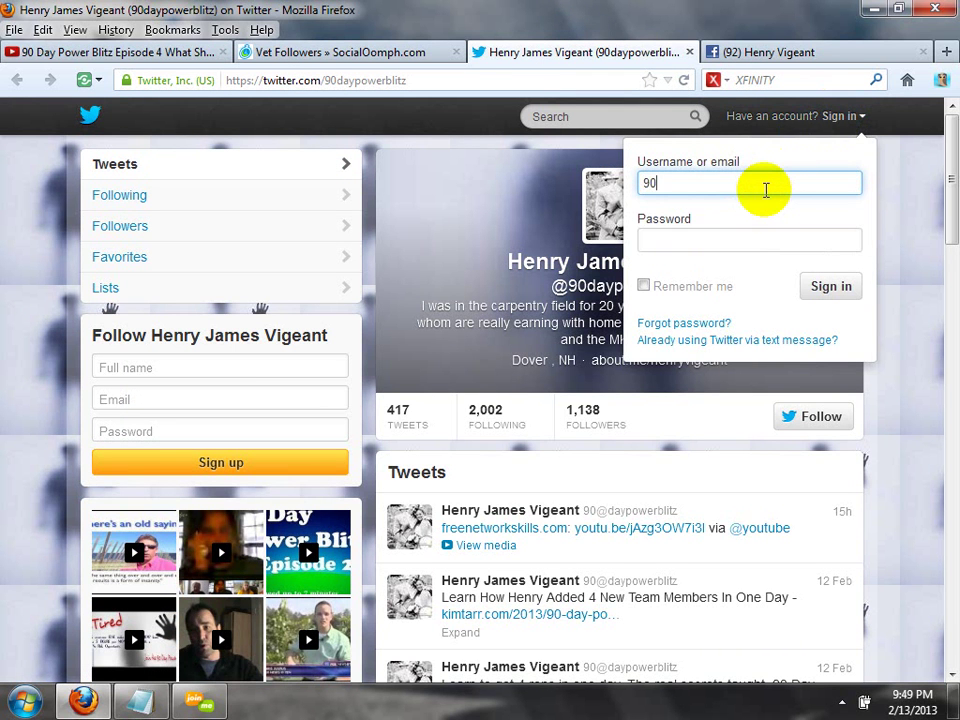
type("daypower")
type("blitz")
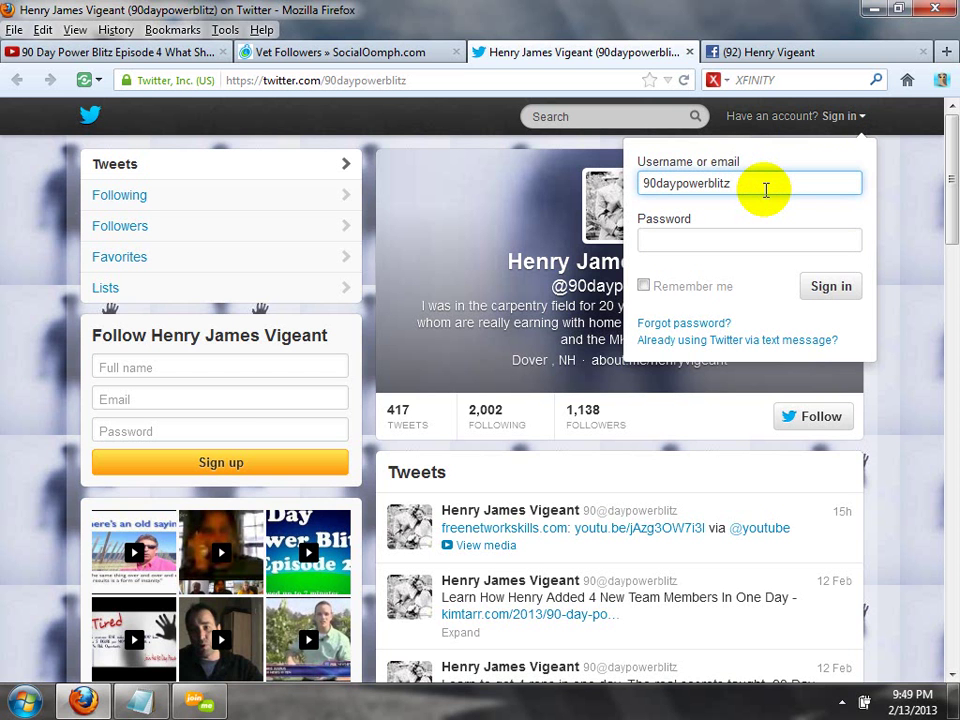
key("Tab")
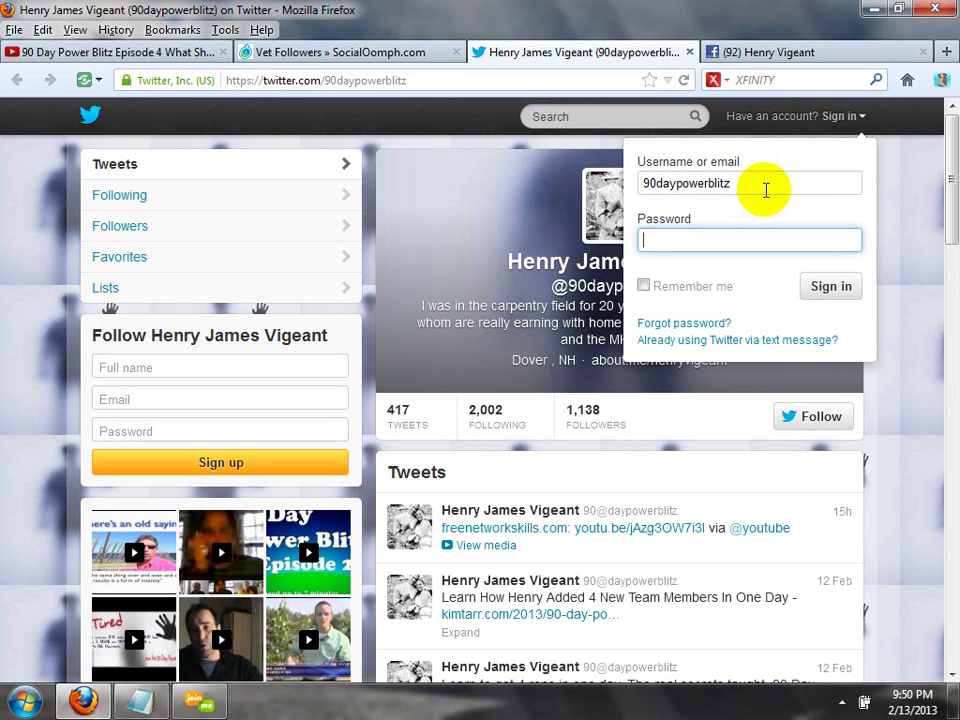
type("********")
left_click(831, 284)
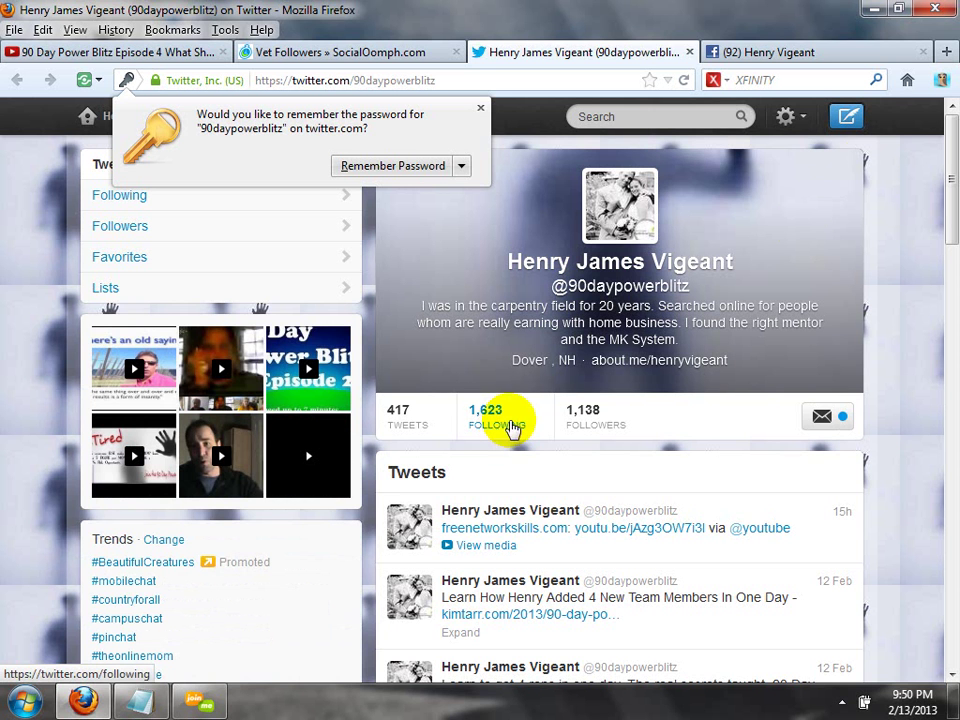
Dismiss Firefox's save-password prompt and go to Twitter's Account settings via the gear menu.
left_click(481, 107)
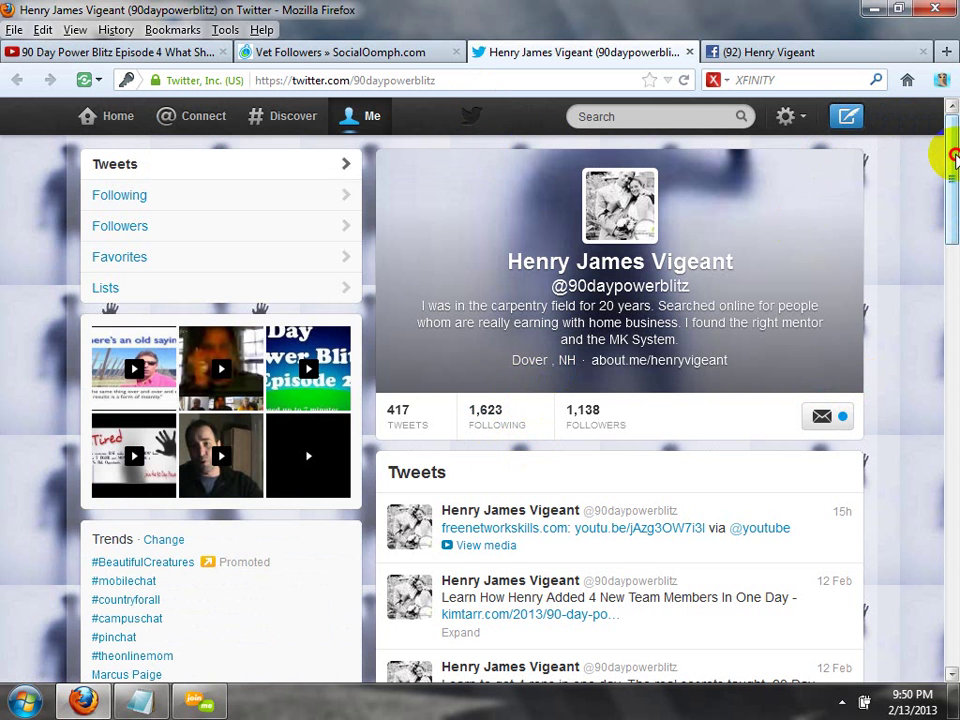
mouse_move(955, 160)
left_mouse_down()
mouse_move(955, 175)
mouse_move(953, 140)
left_mouse_up()
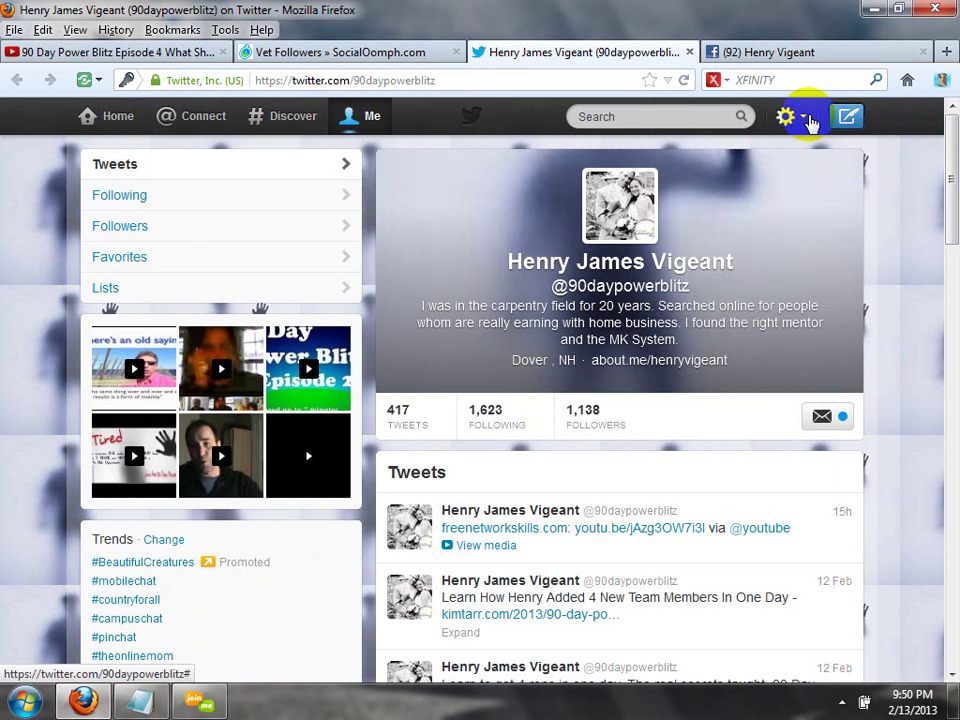
left_click(806, 120)
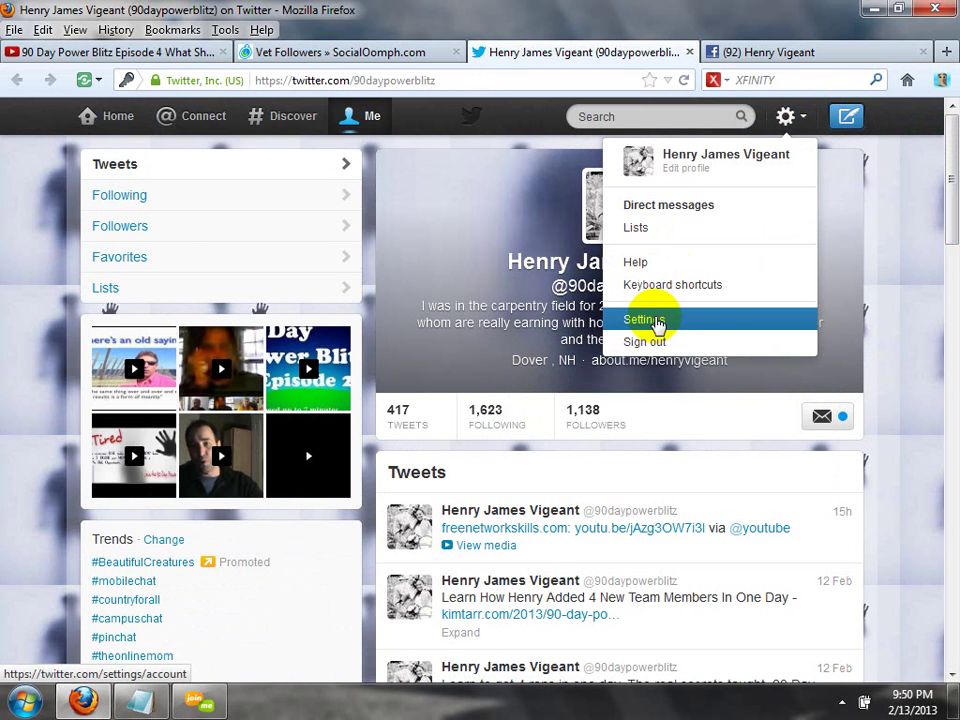
left_click(648, 318)
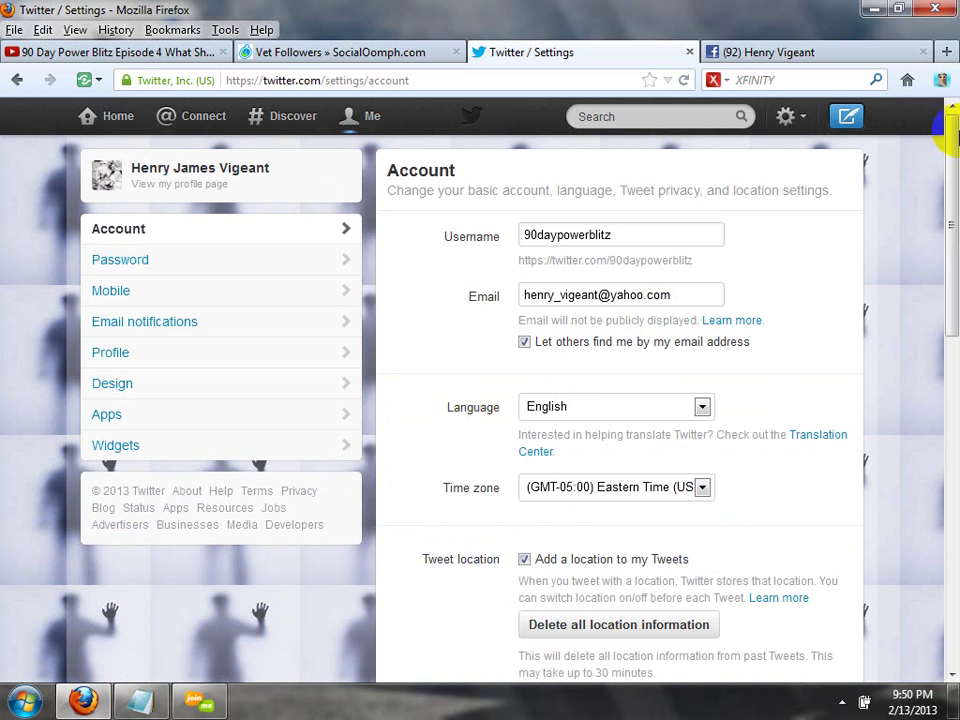
mouse_move(951, 140)
left_mouse_down()
mouse_move(946, 508)
mouse_move(951, 150)
left_mouse_up()
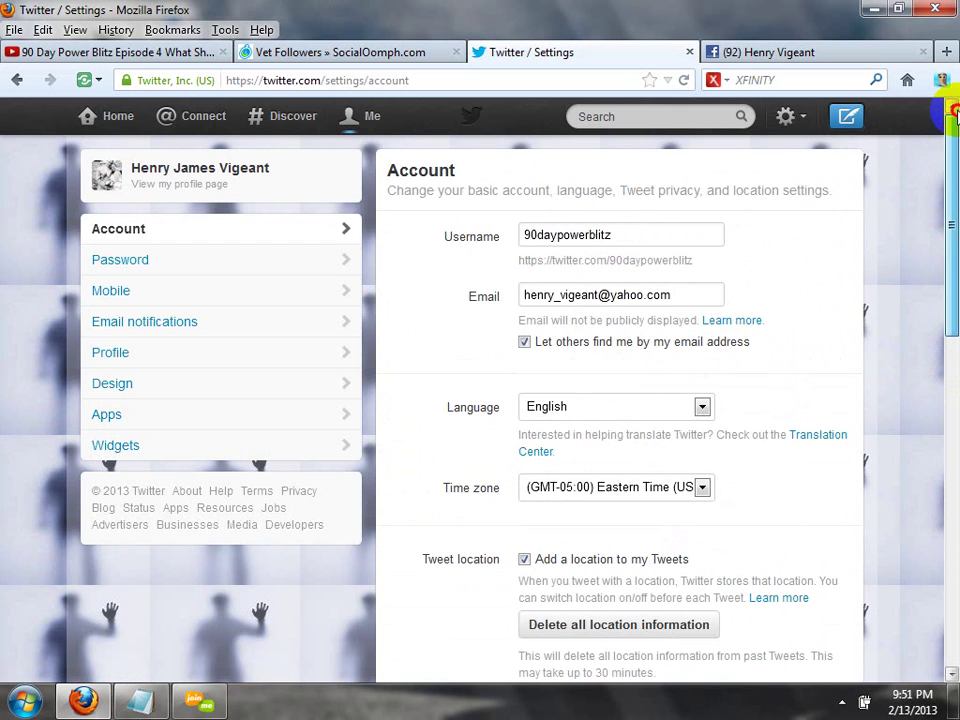
View Profile settings, scroll to the Facebook section, check the Facebook tab, and scroll back up.
left_click(246, 353)
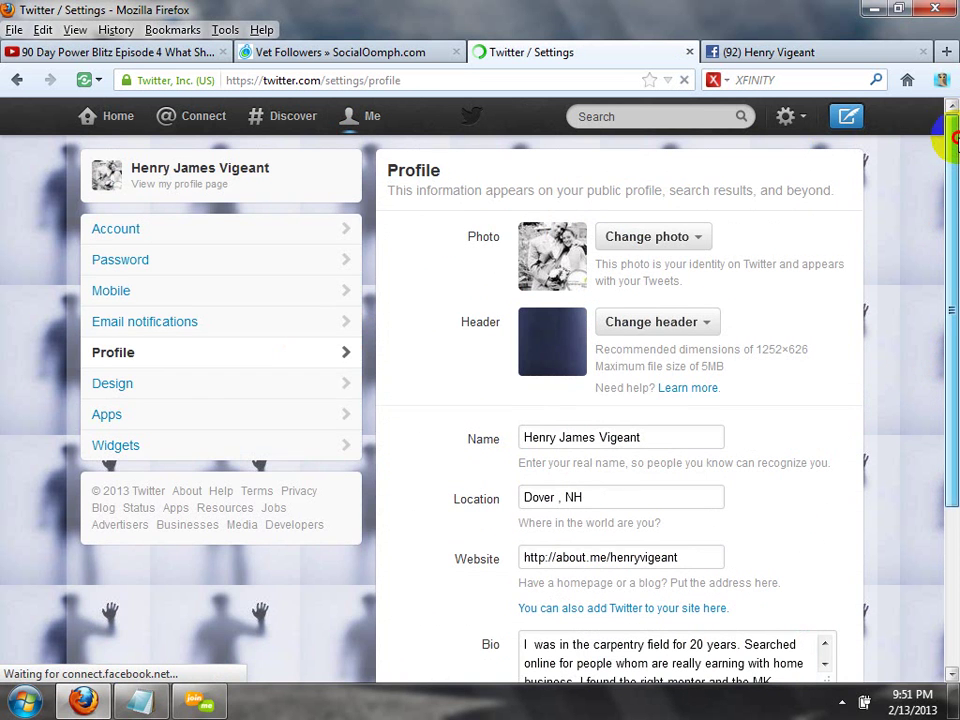
left_click(953, 461)
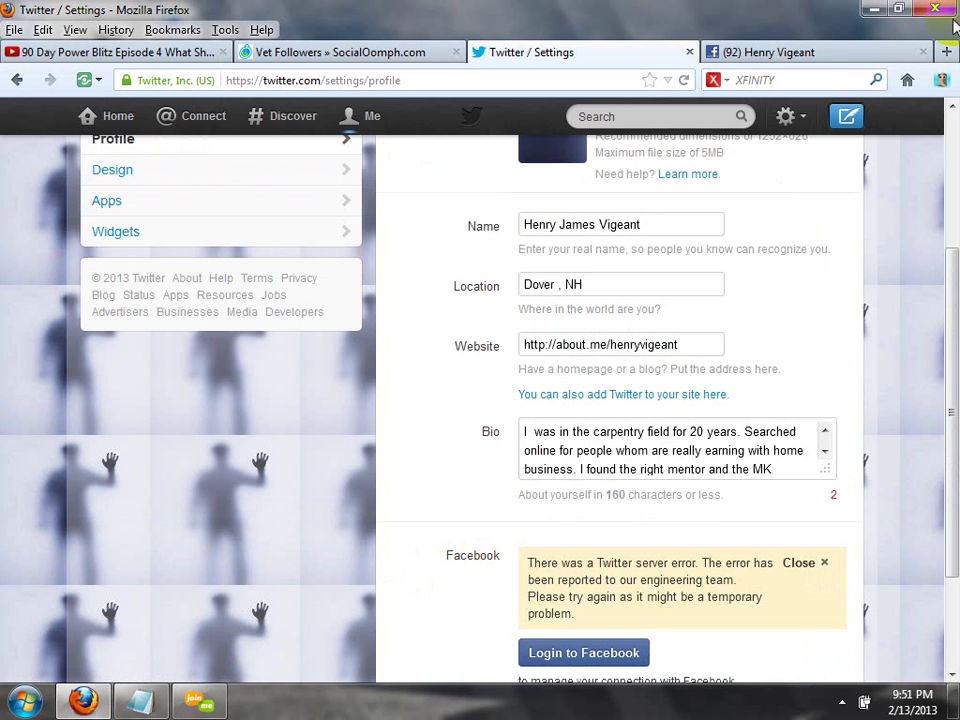
left_click(835, 60)
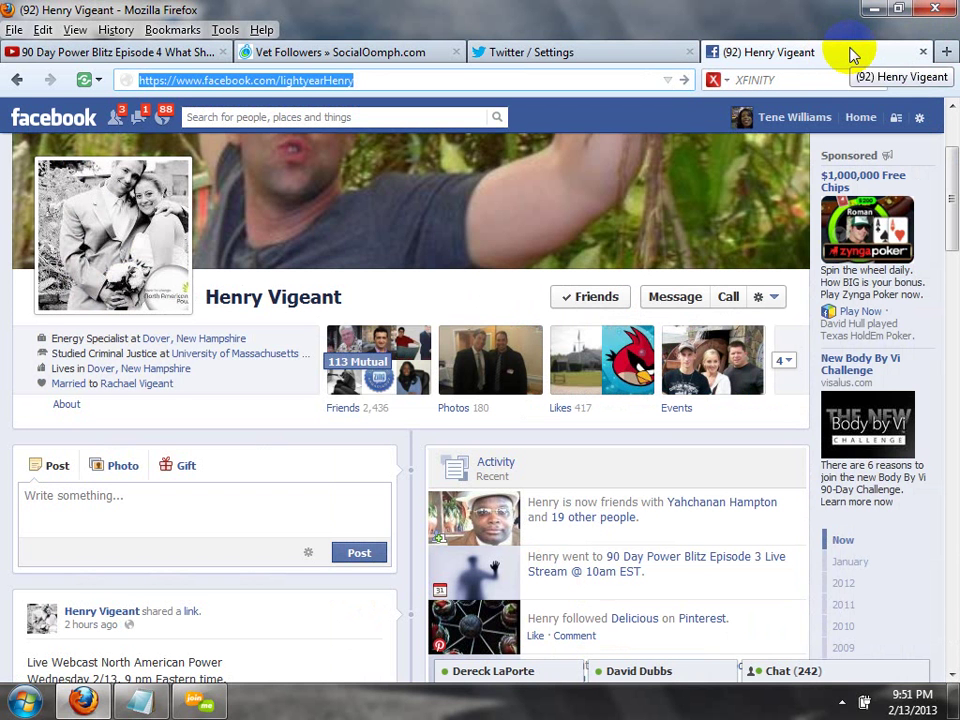
left_click(600, 57)
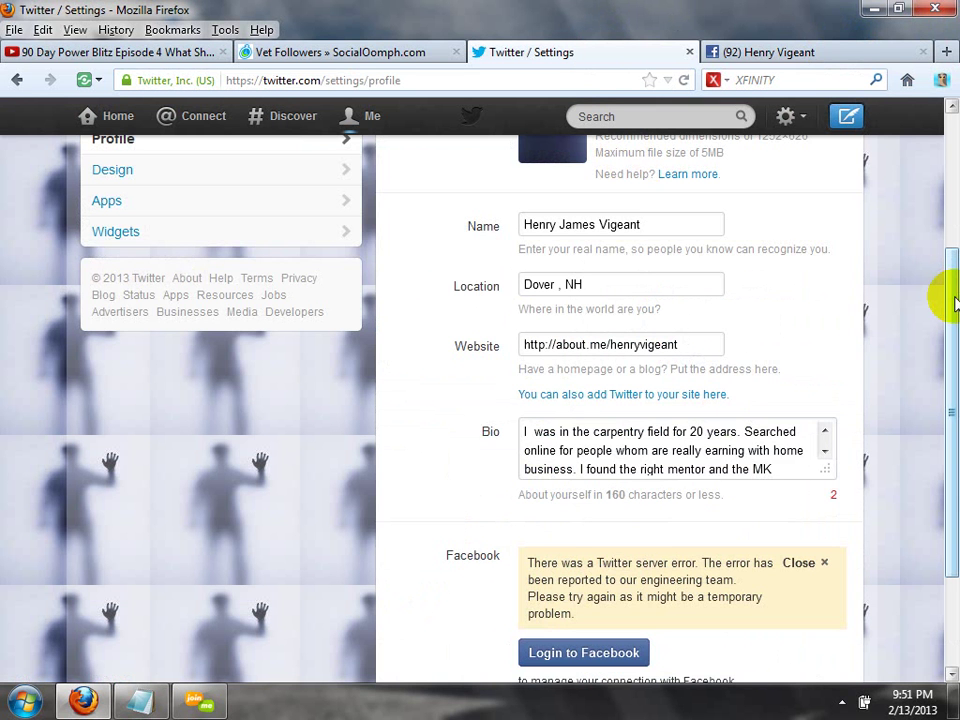
left_click_drag(943, 326, 936, 411)
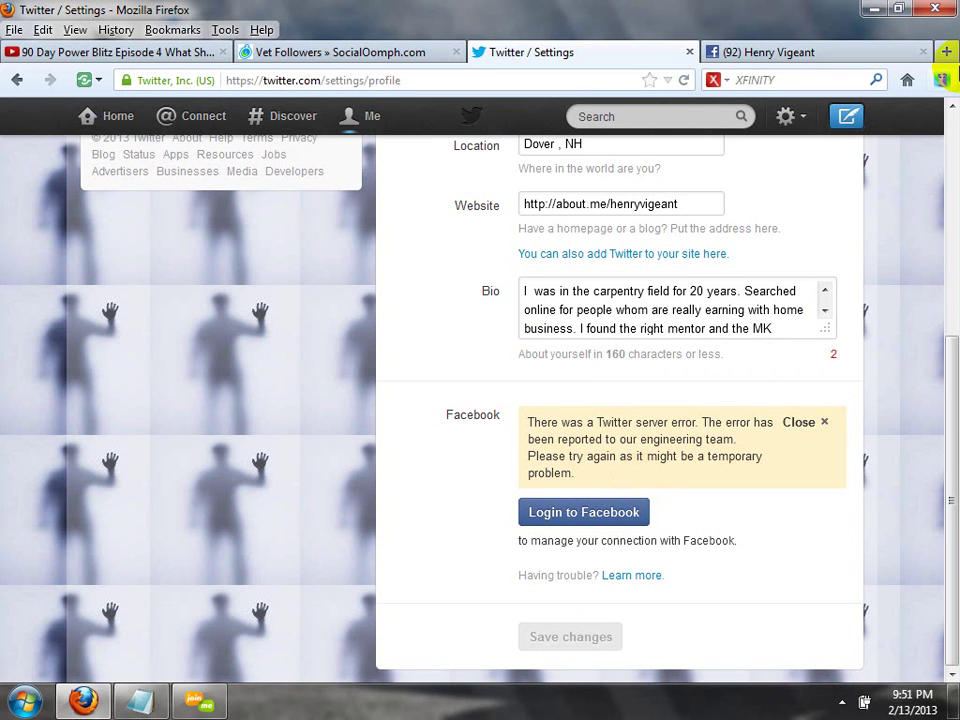
scroll(950, 125, "up", 6)
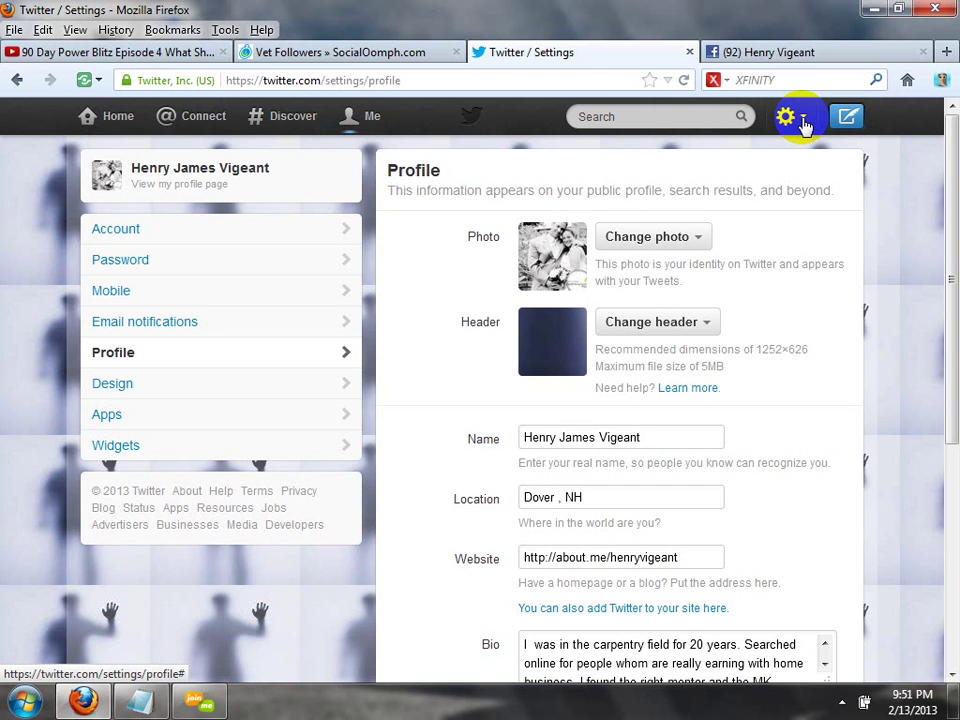
Select the settings page URL in the address bar and reveal the taskbar's hidden icons.
left_click(565, 76)
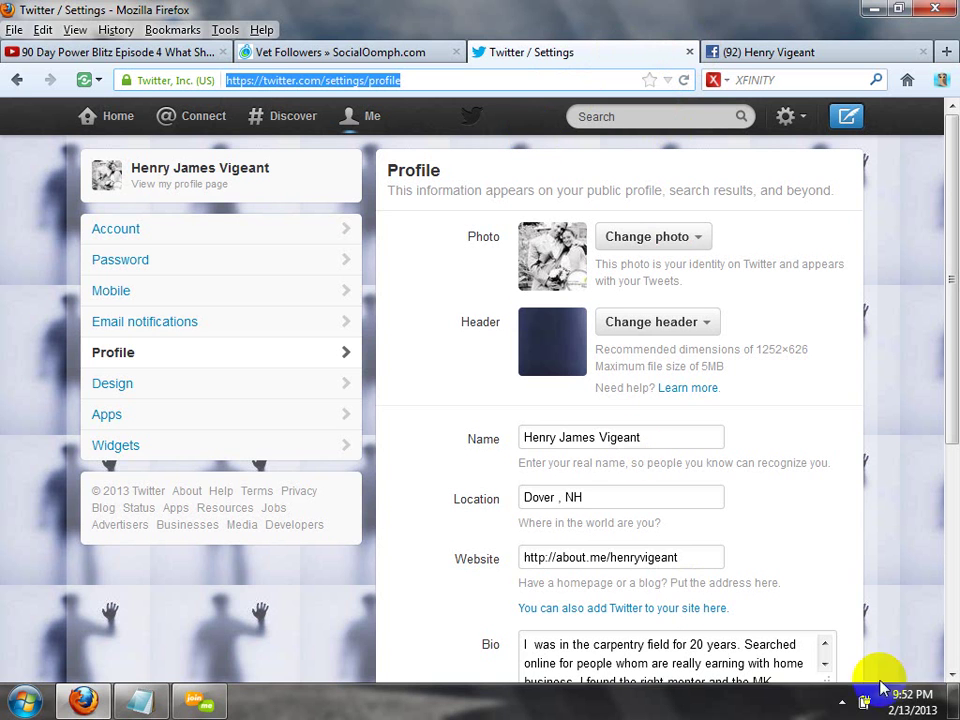
left_click(843, 701)
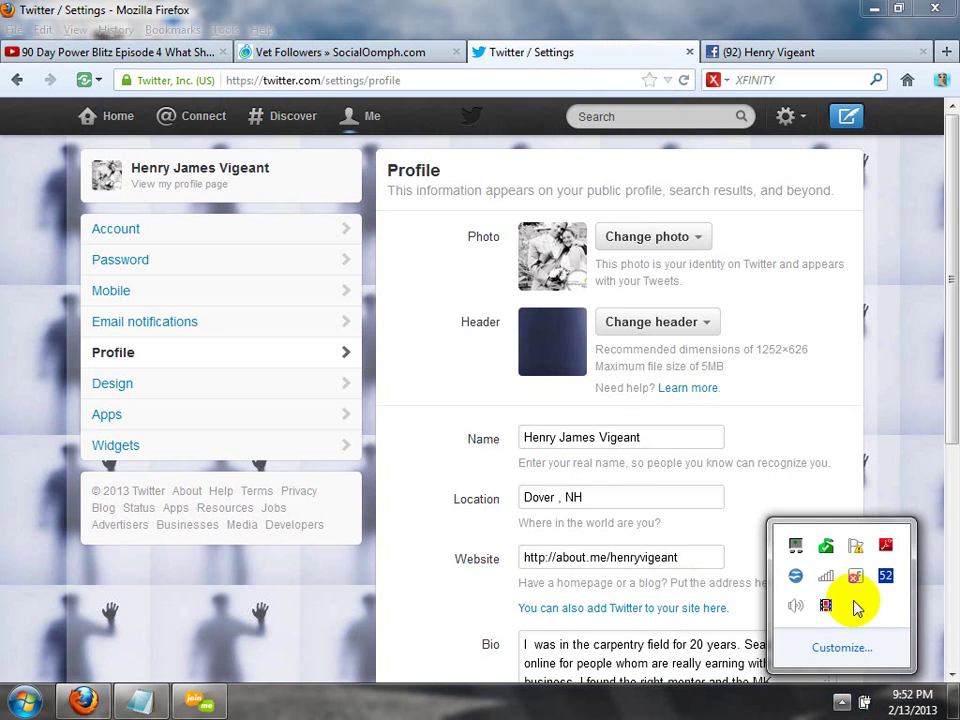